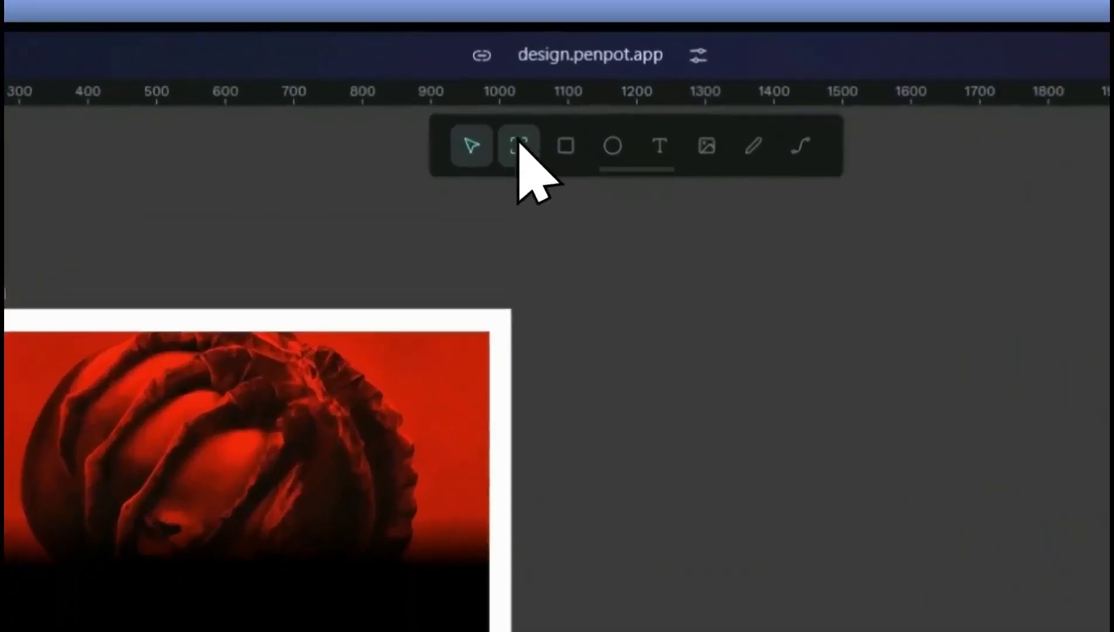
- Draw a new board beside the existing poster and resize it to the A4 print preset
left_click(503, 80)
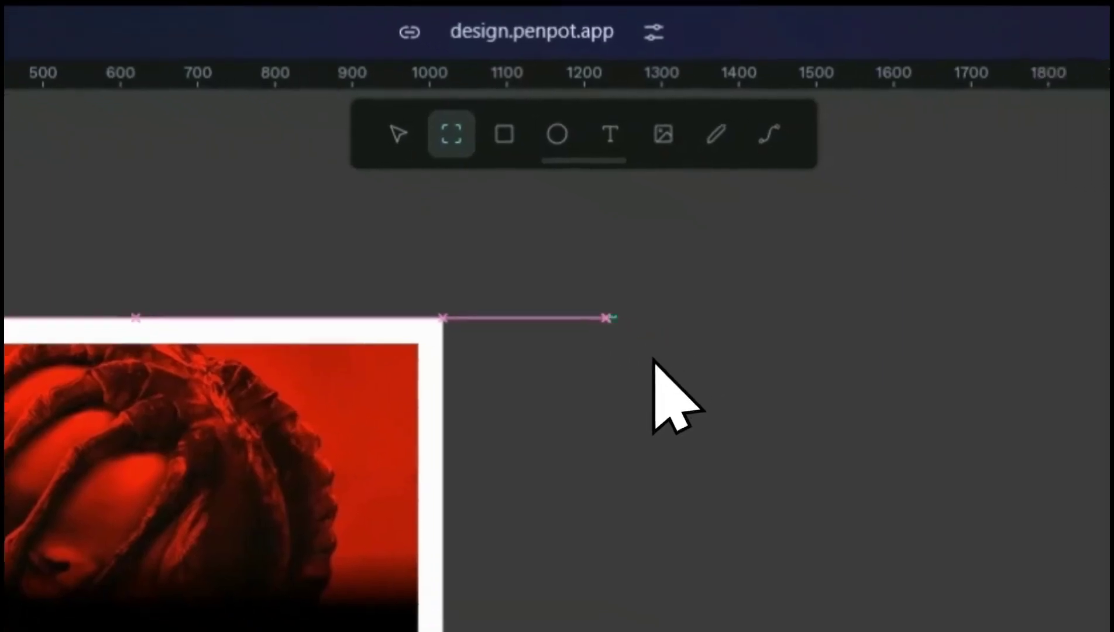
left_click_drag(676, 344, 884, 495)
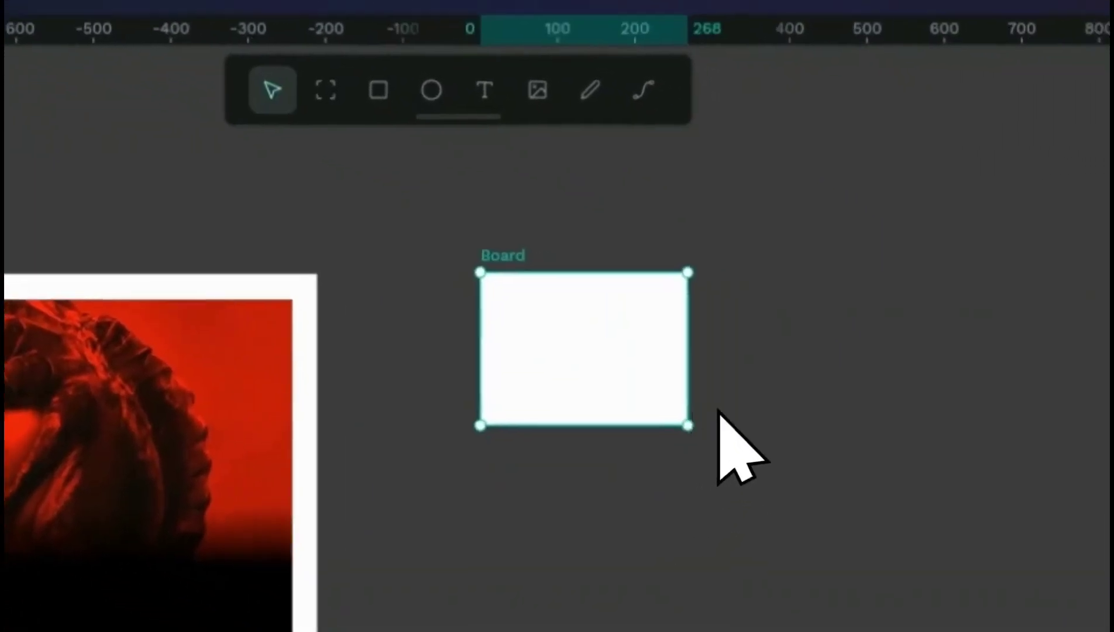
left_click(763, 218)
scroll(978, 252, "down", 5)
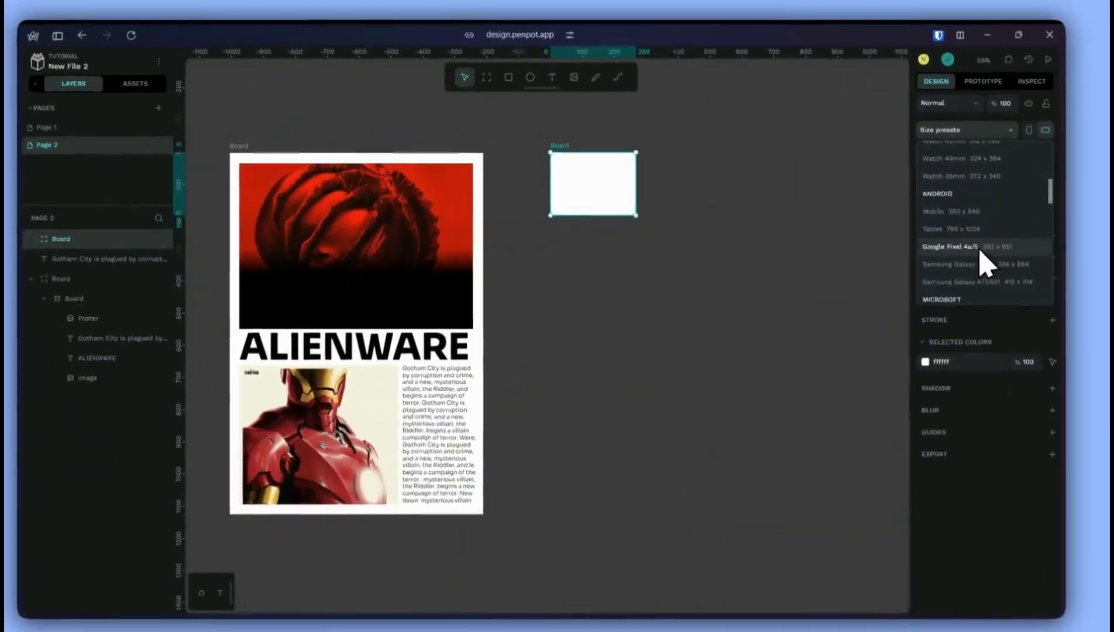
scroll(984, 262, "down", 6)
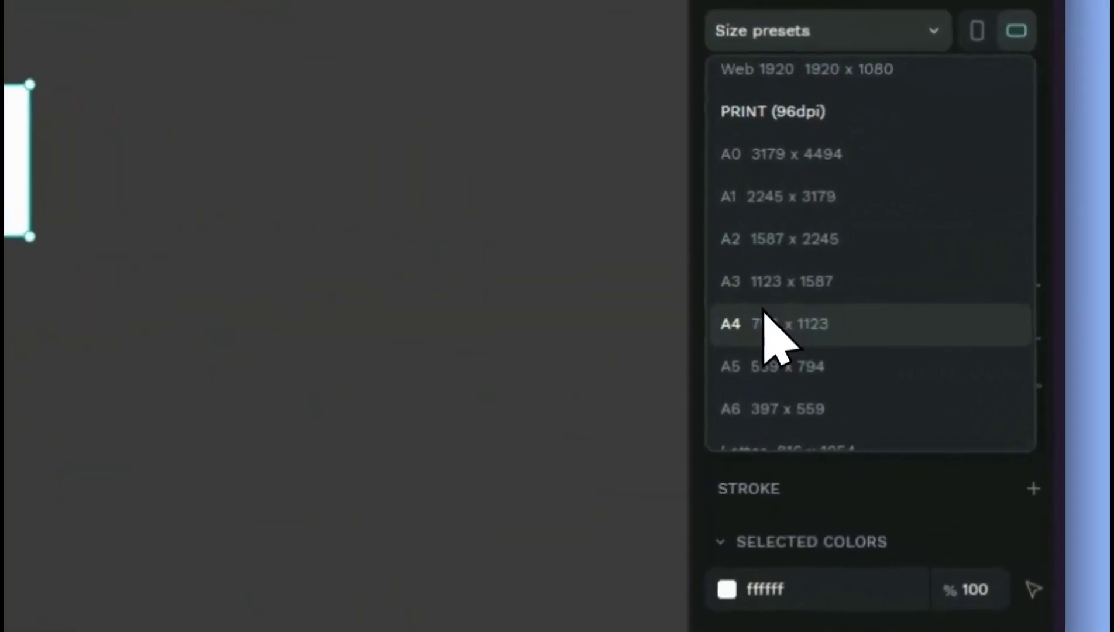
left_click(954, 250)
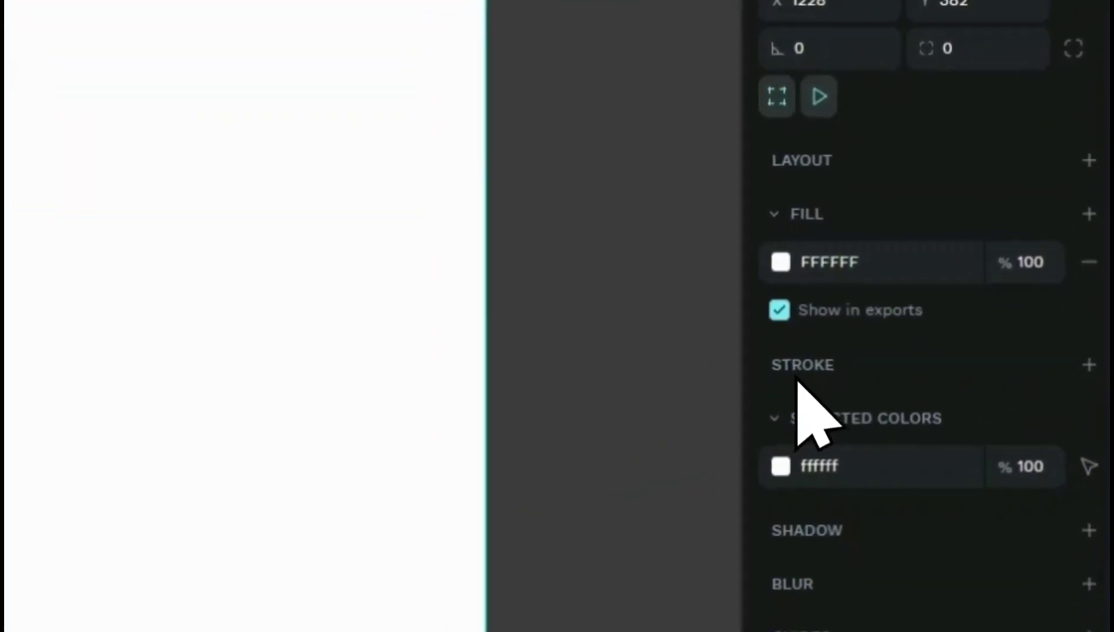
- Give the new board a grid layout of two columns and three rows, with 12 row and column gaps and 32 padding
left_click(1034, 225)
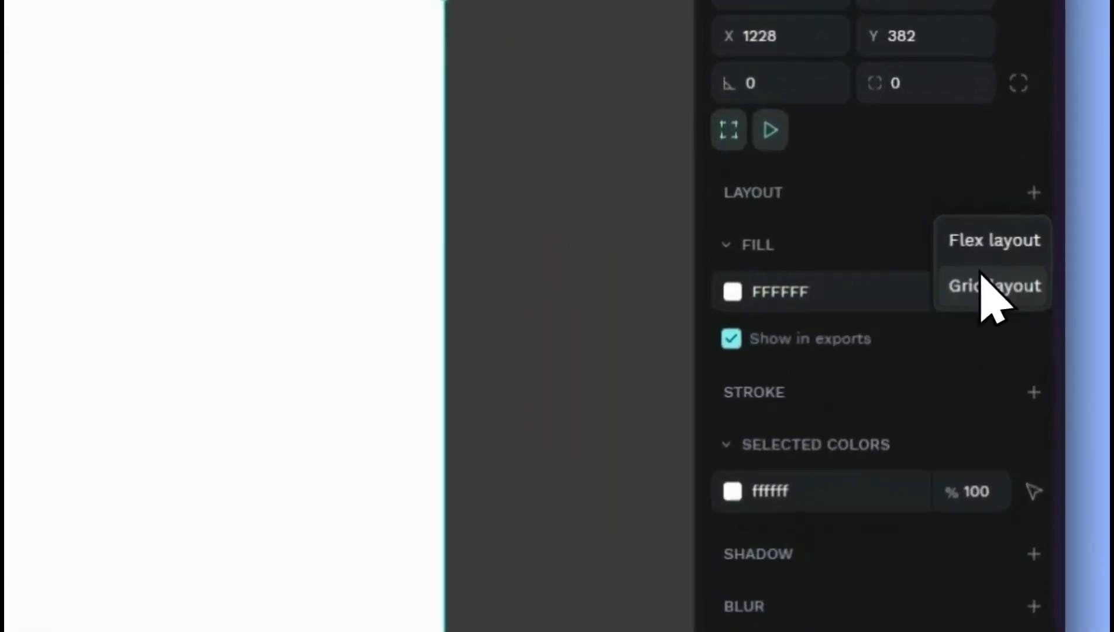
left_click(1036, 273)
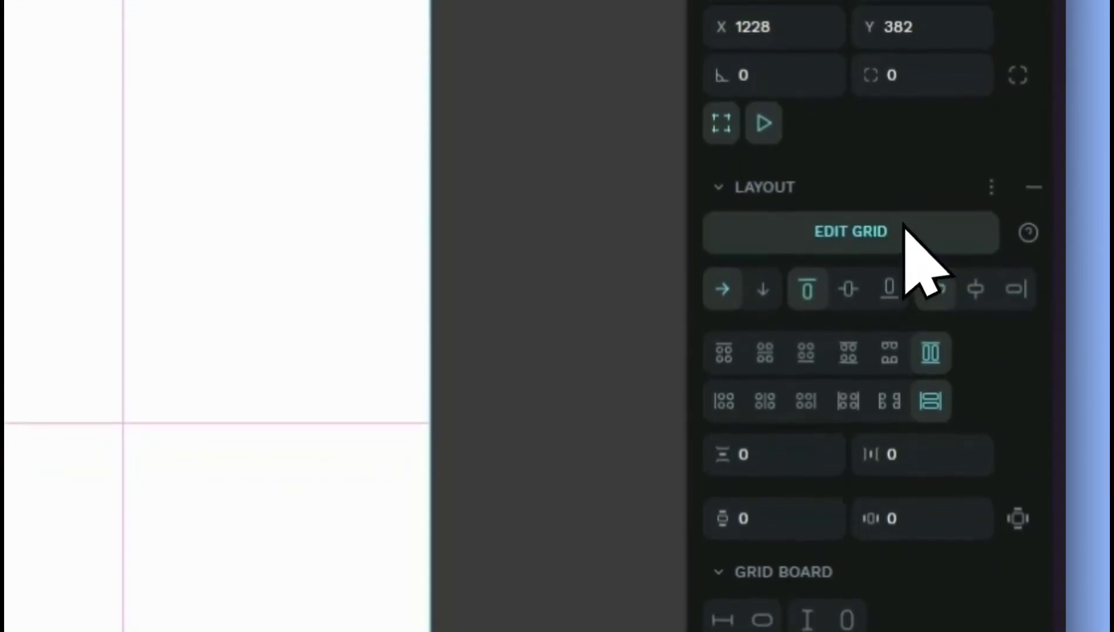
left_click(895, 252)
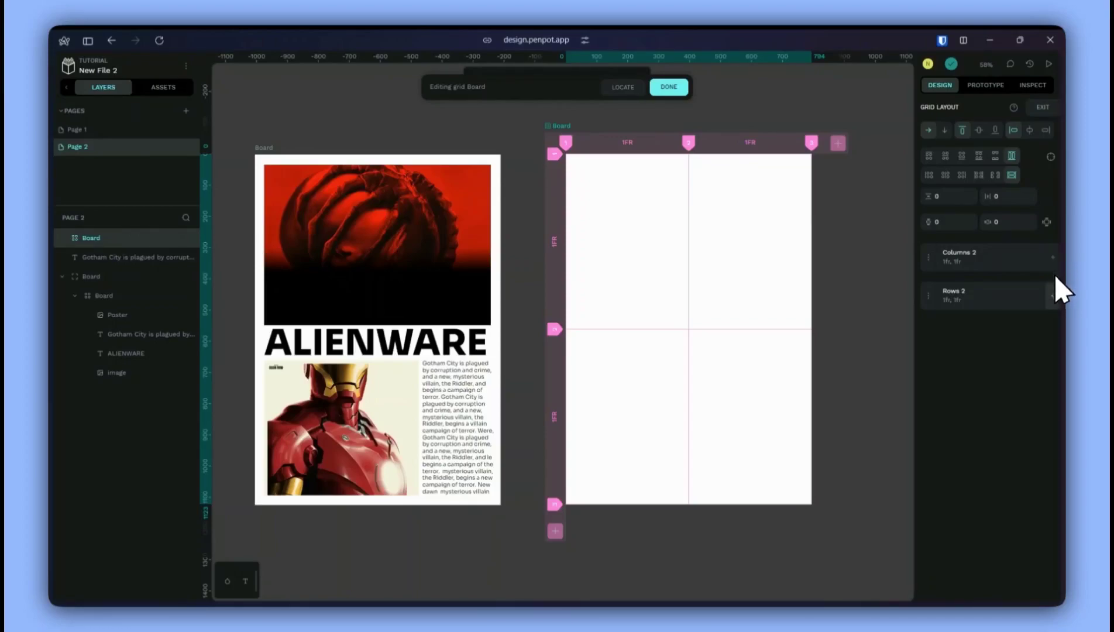
left_click(1052, 296)
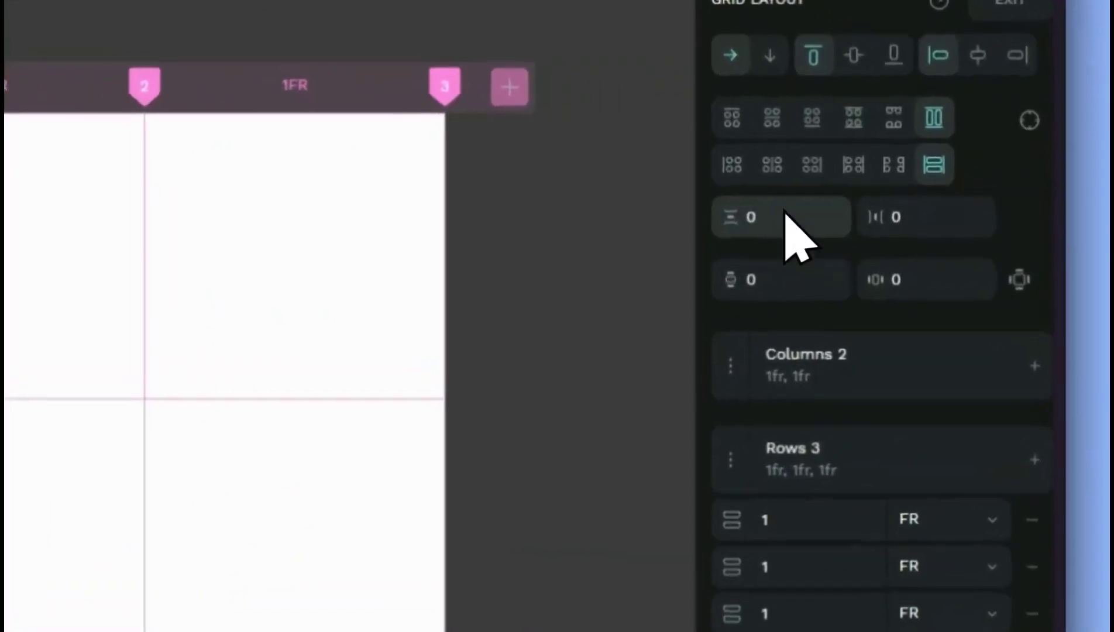
left_click(952, 197)
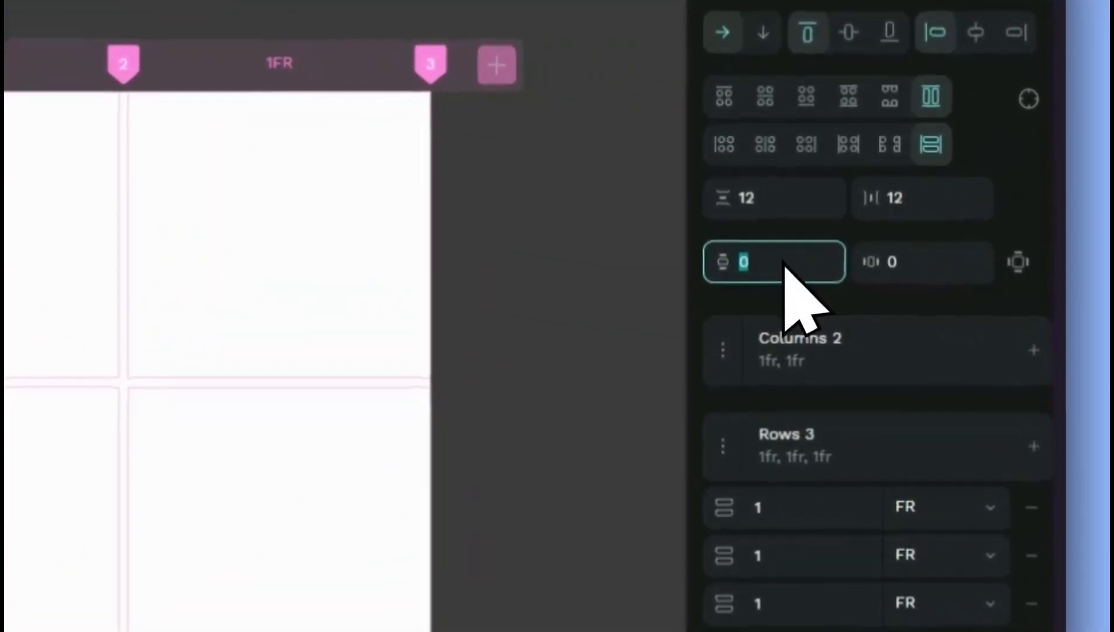
type("32")
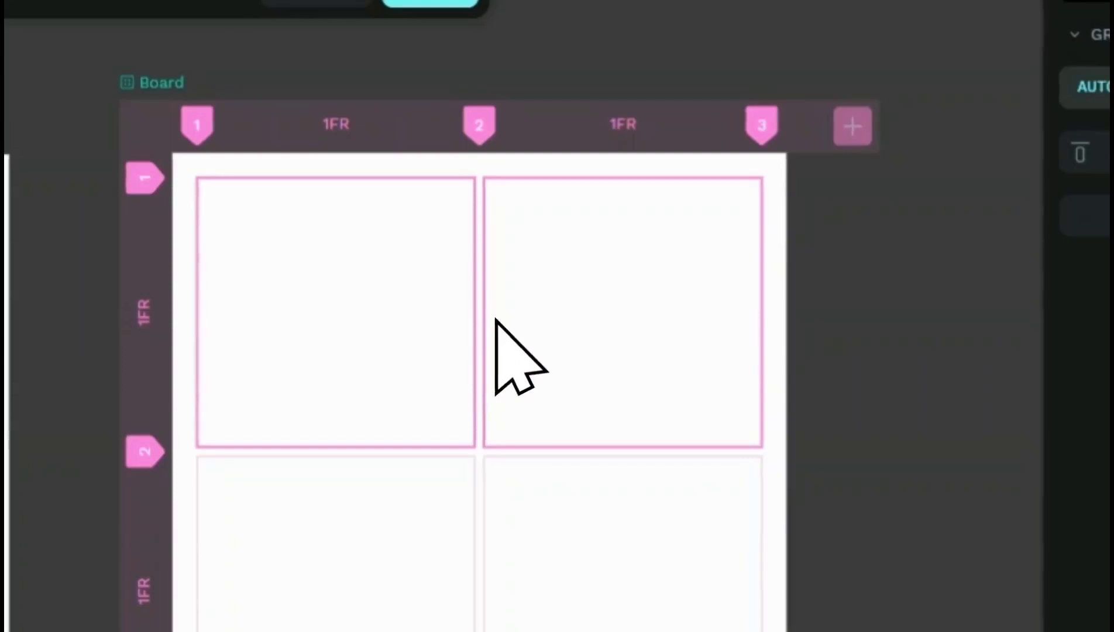
- Merge the two cells of the grid's first row, and likewise the two cells of its second row
right_click(547, 296)
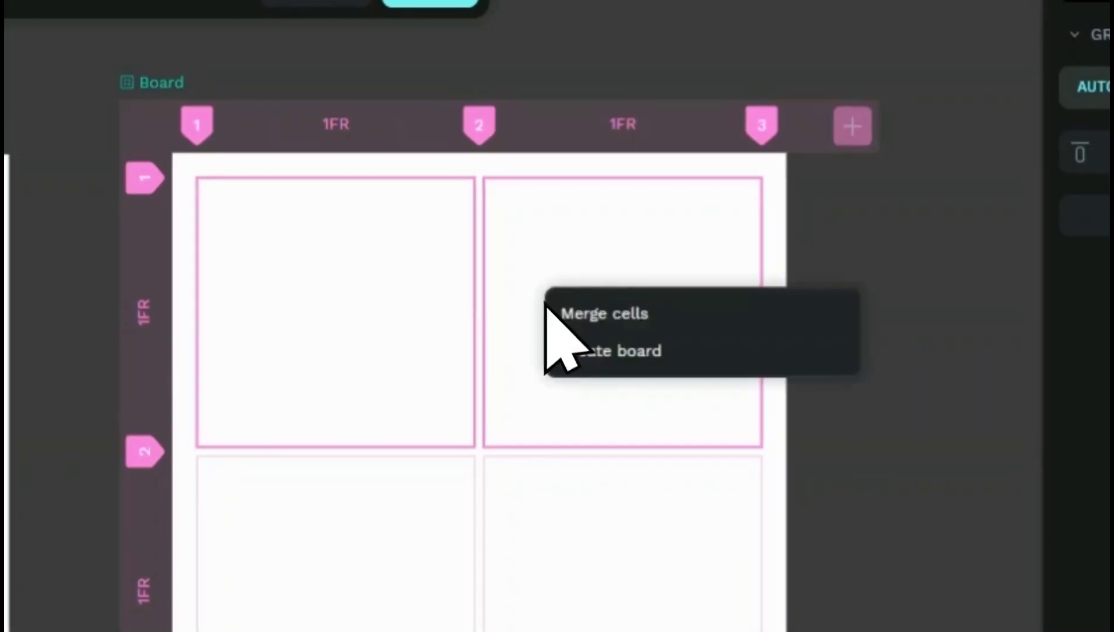
left_click(582, 311)
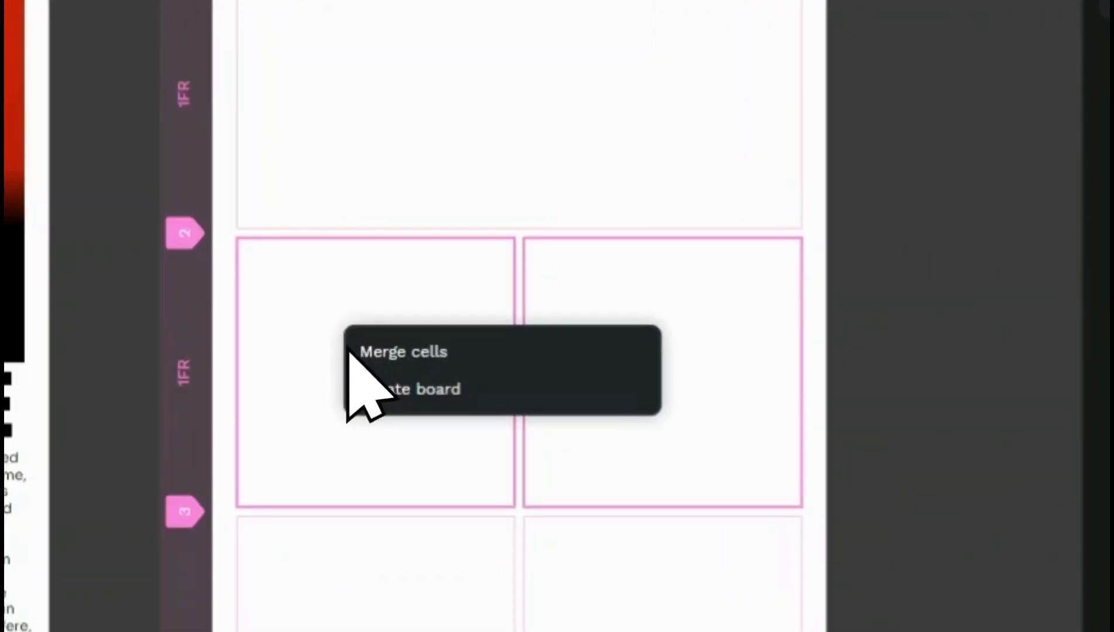
left_click(418, 353)
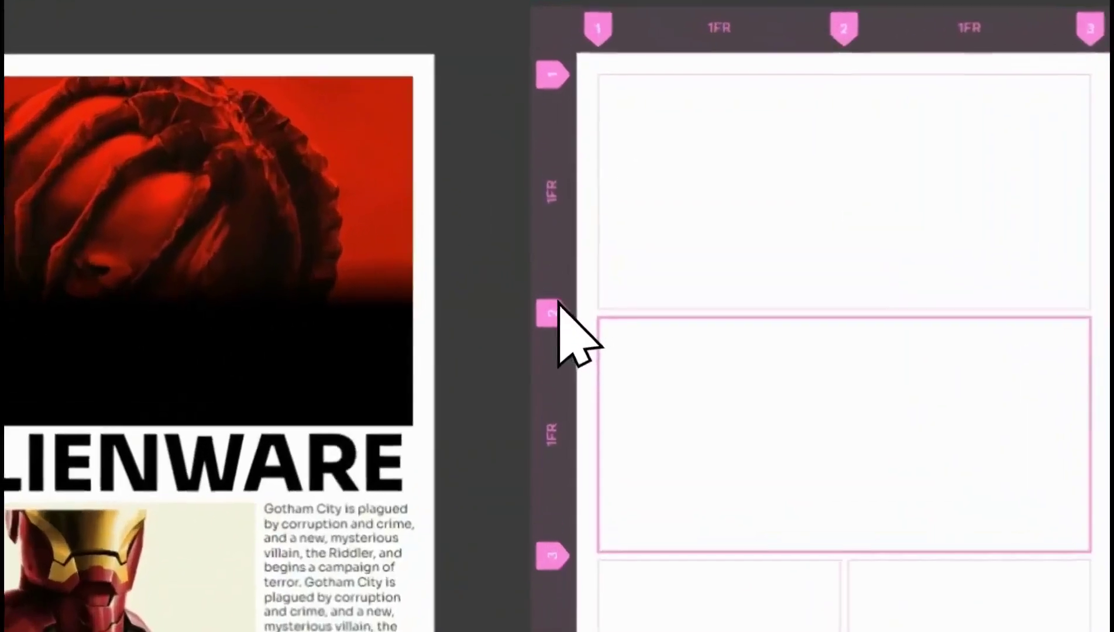
- Resize the grid tracks to about 503 px and 129 px for the first two rows and about 477 px and 241 px for the columns
left_click_drag(559, 273, 554, 322)
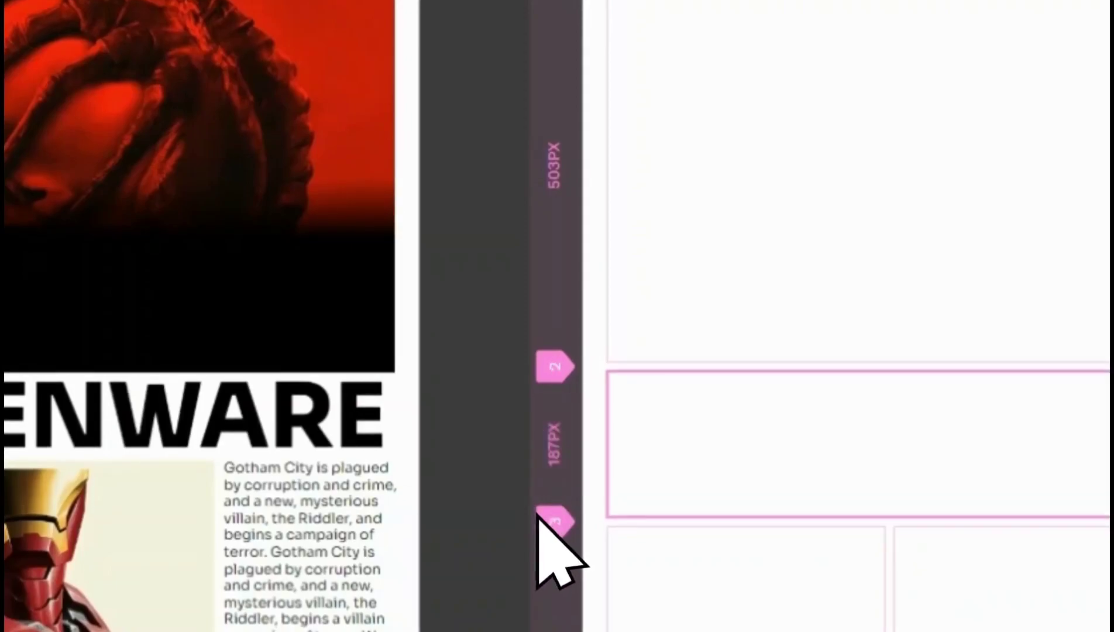
left_click_drag(541, 517, 542, 481)
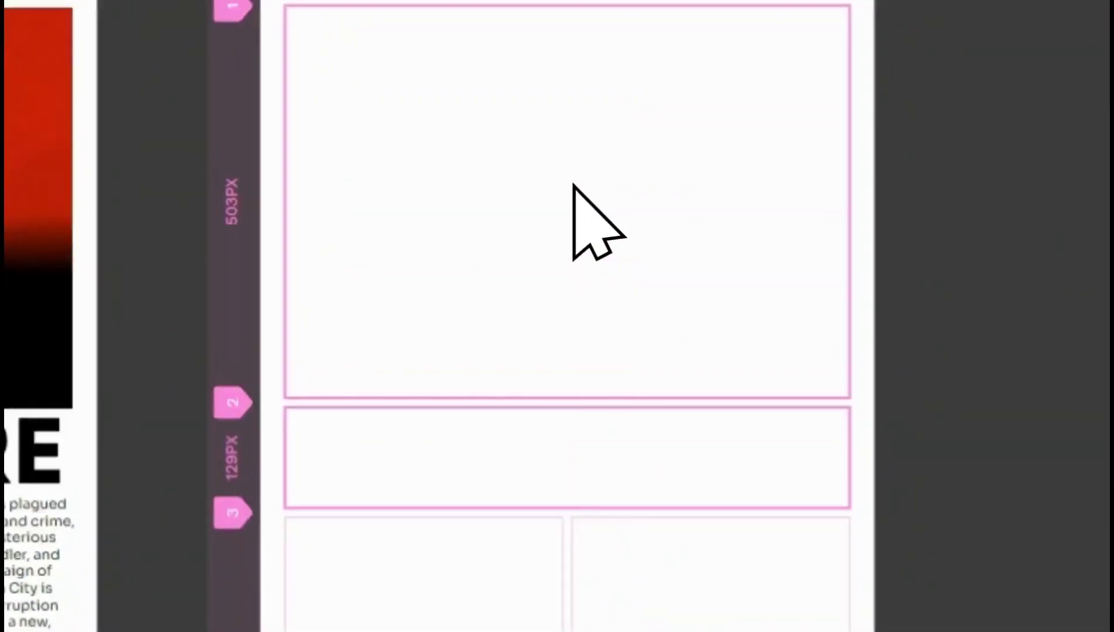
left_click_drag(547, 85, 629, 89)
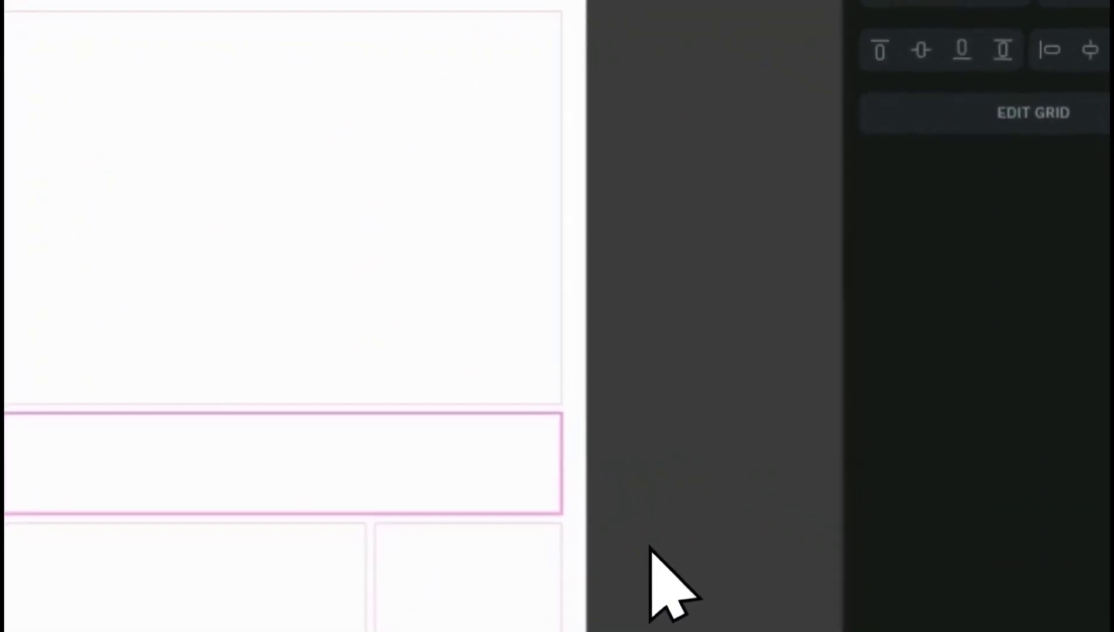
left_click_drag(651, 547, 426, 565)
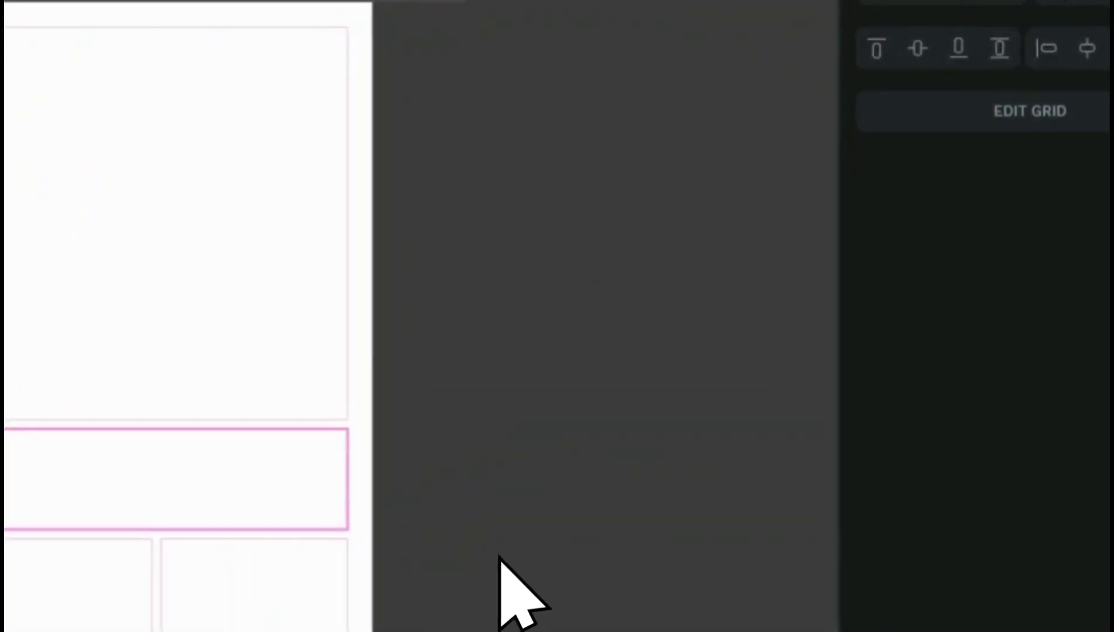
left_click(552, 551)
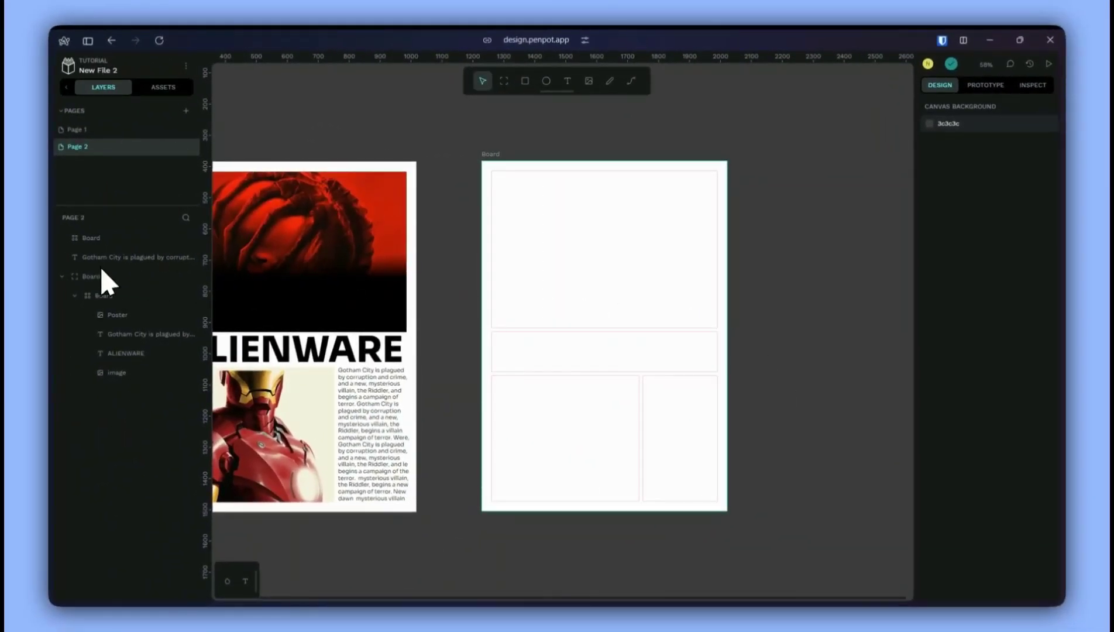
- Switch to the movie poster search results page and copy the red Alien Romulus poster image
mouse_move(49, 256)
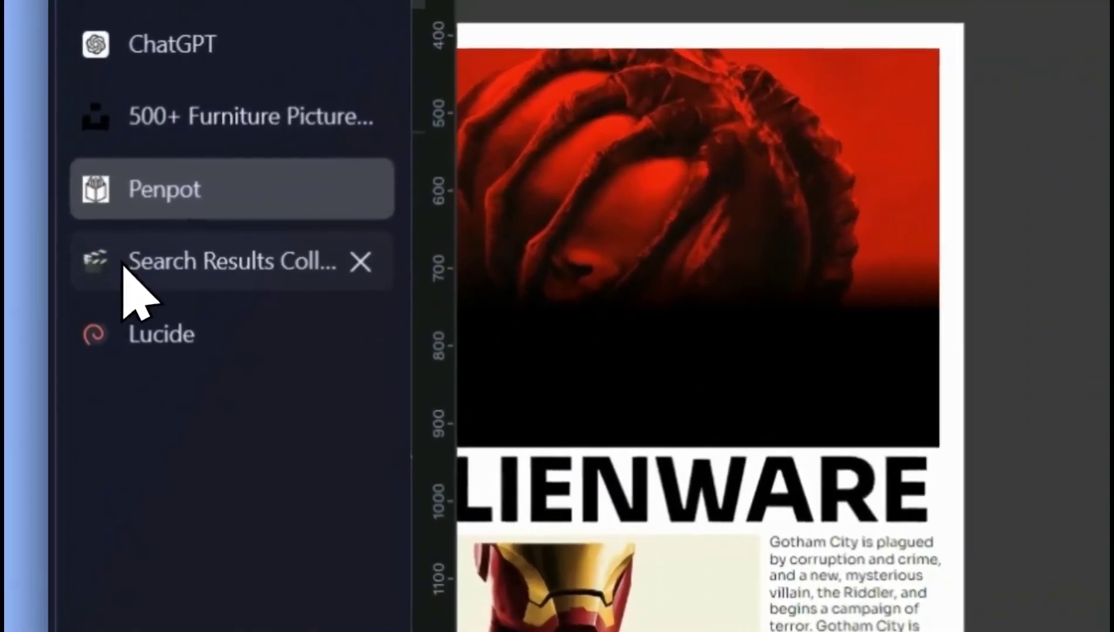
left_click(105, 262)
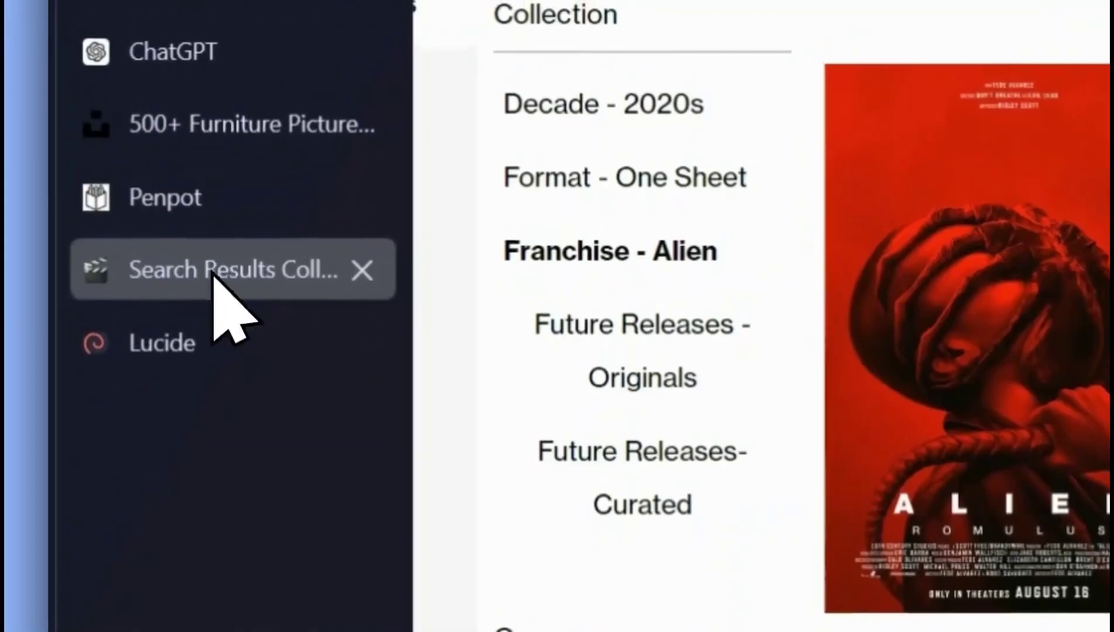
right_click(719, 269)
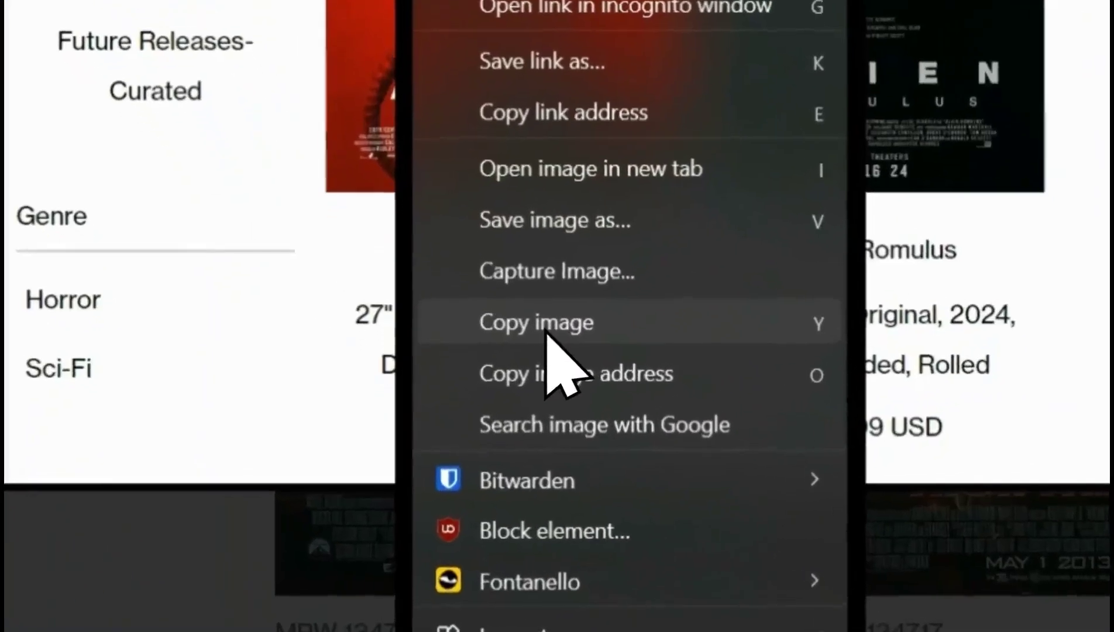
left_click(450, 450)
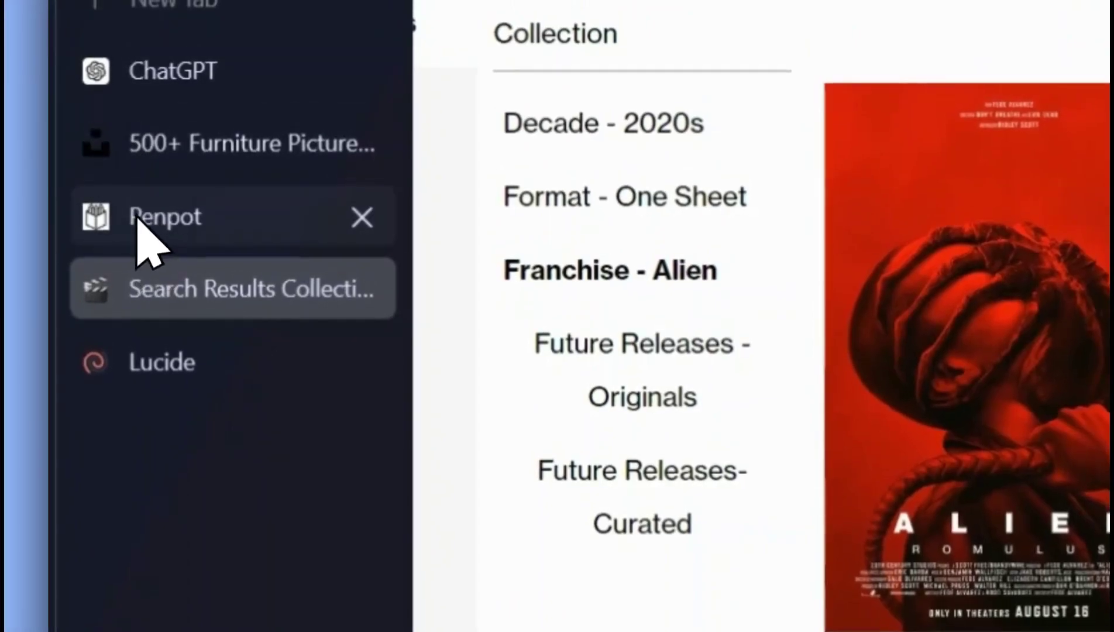
- Switch back to Penpot, paste the poster image into the gridded board, and make it fill the first-row cell
left_click(140, 234)
left_click(884, 36)
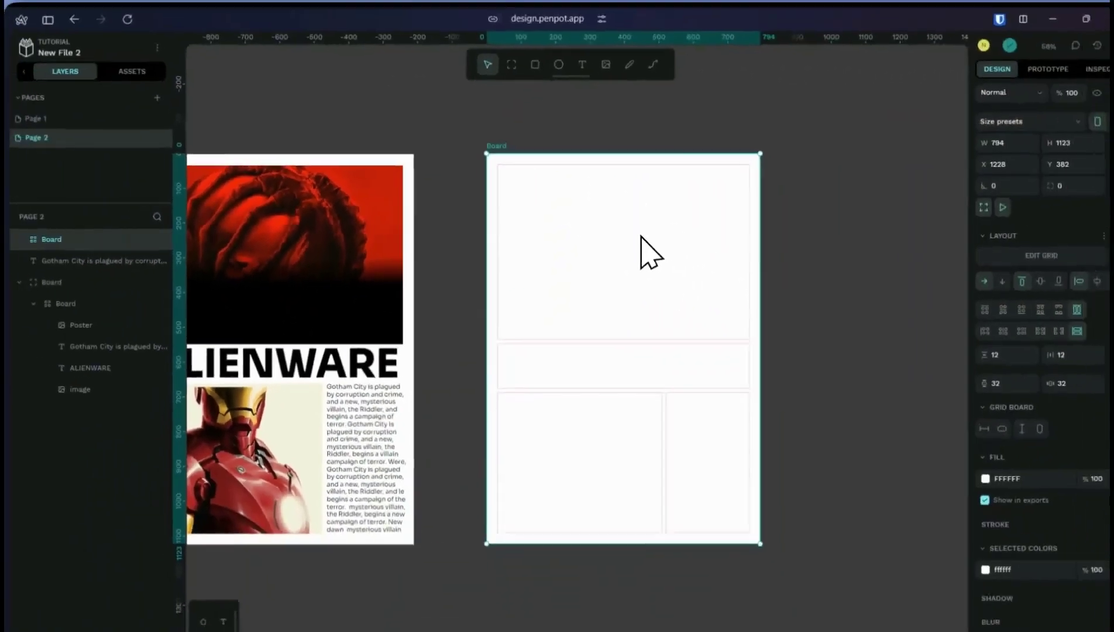
key("ctrl+v")
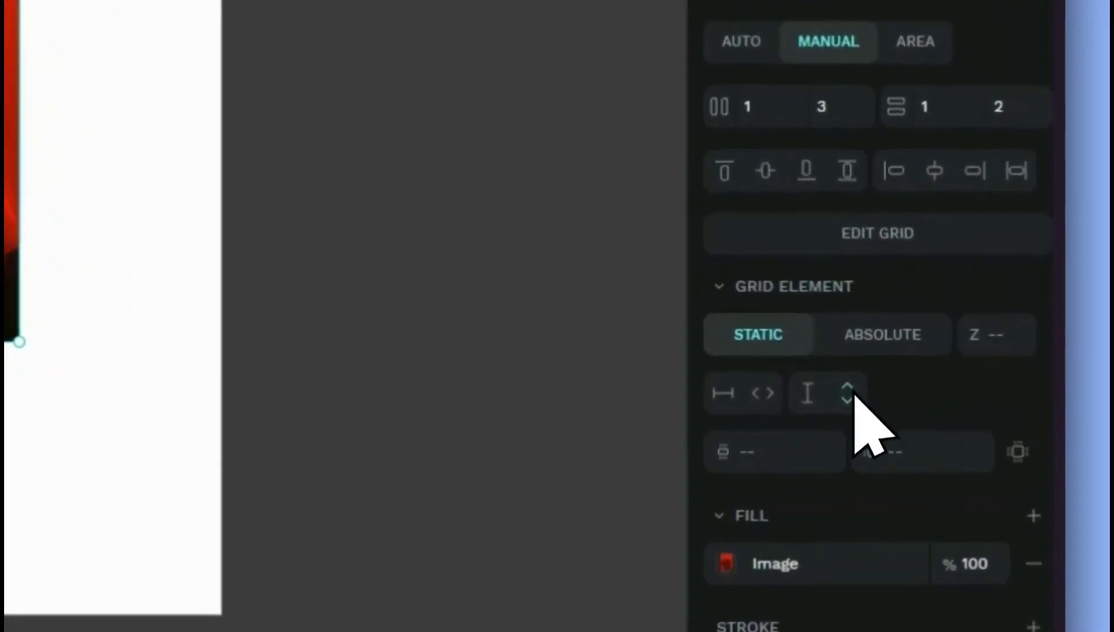
left_click(978, 422)
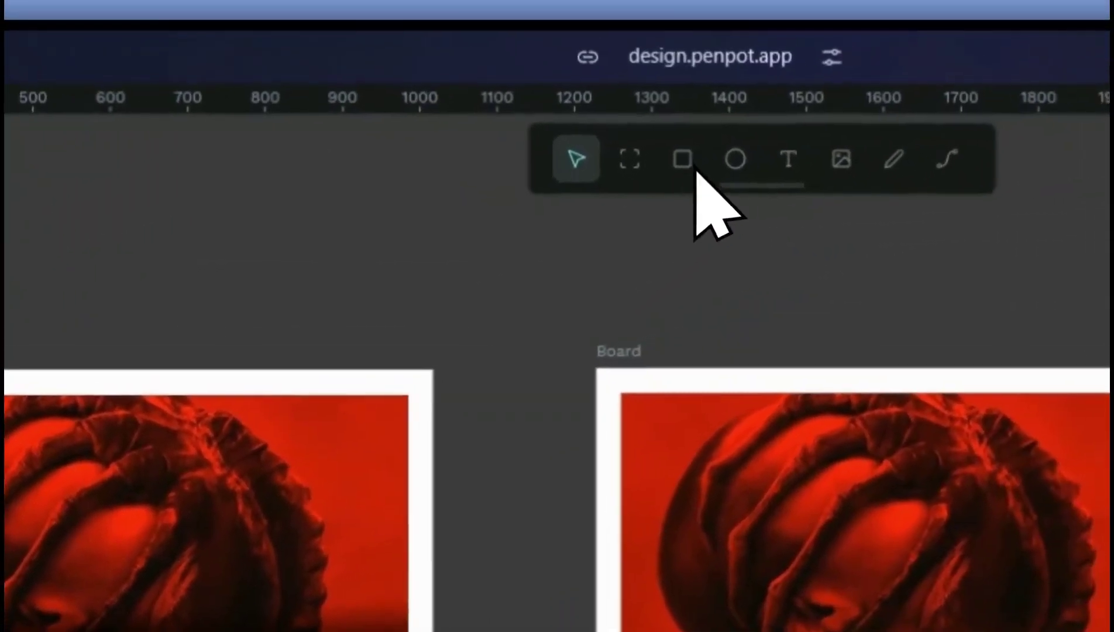
- Add the text ALIENWARE to the merged second-row cell and make it fill the cell's width and height
left_click(781, 153)
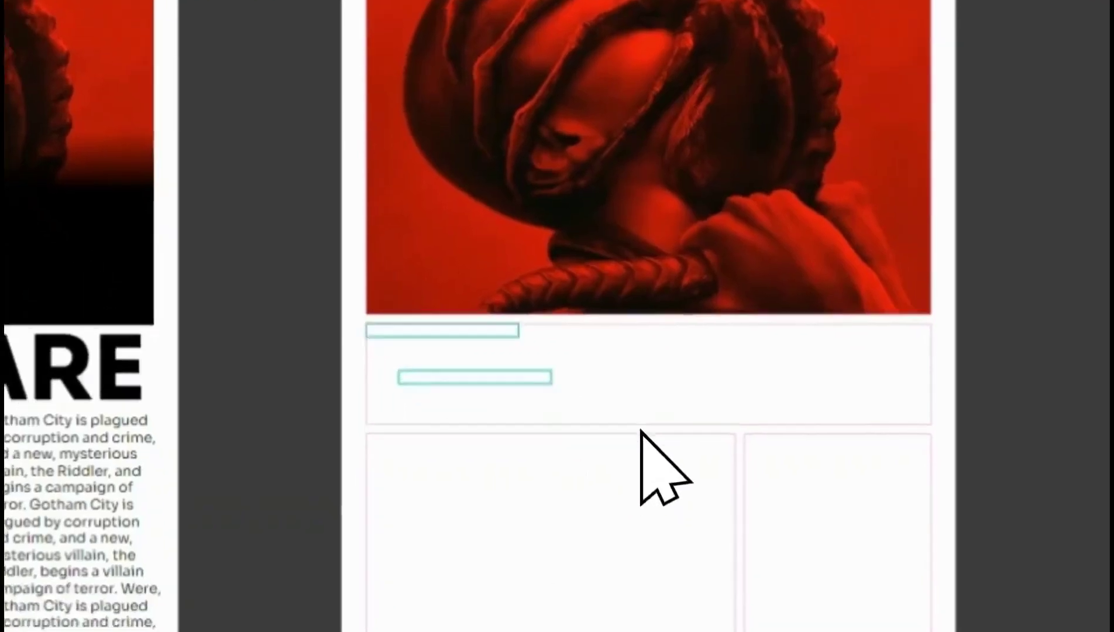
type("ALIENWARE")
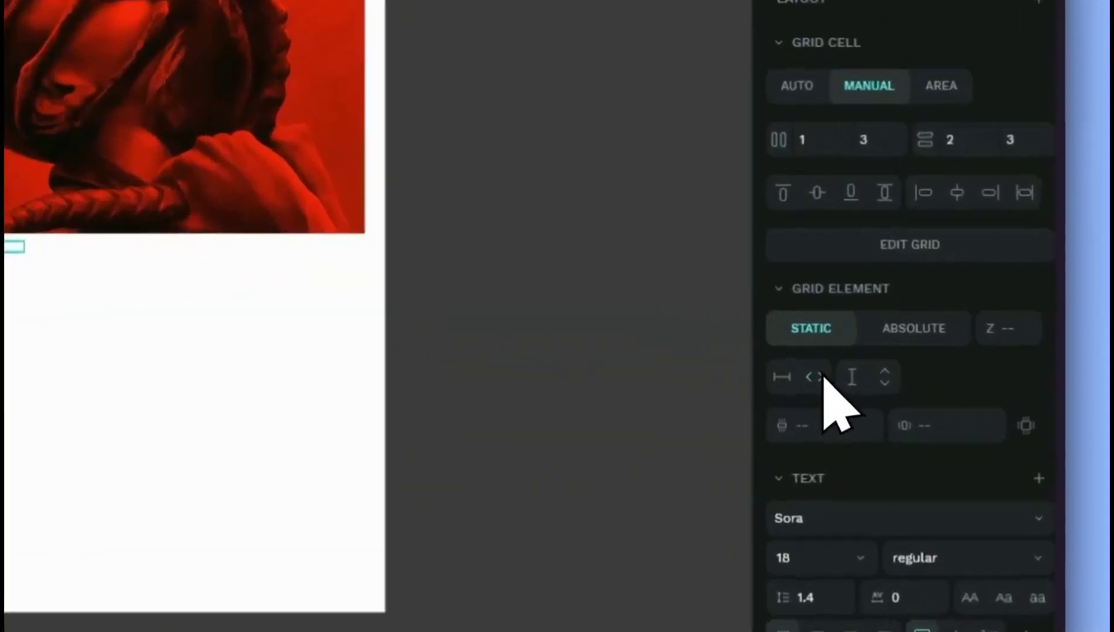
left_click(944, 401)
left_click(978, 401)
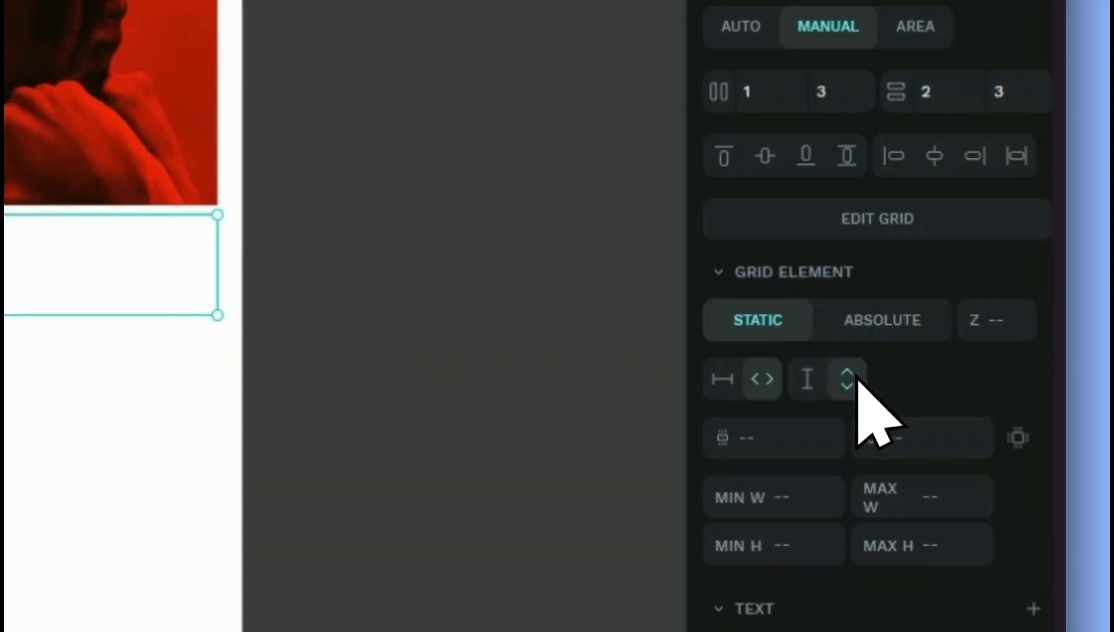
- Set the ALIENWARE title's font weight to 700 and its font size to 117
left_click(771, 427)
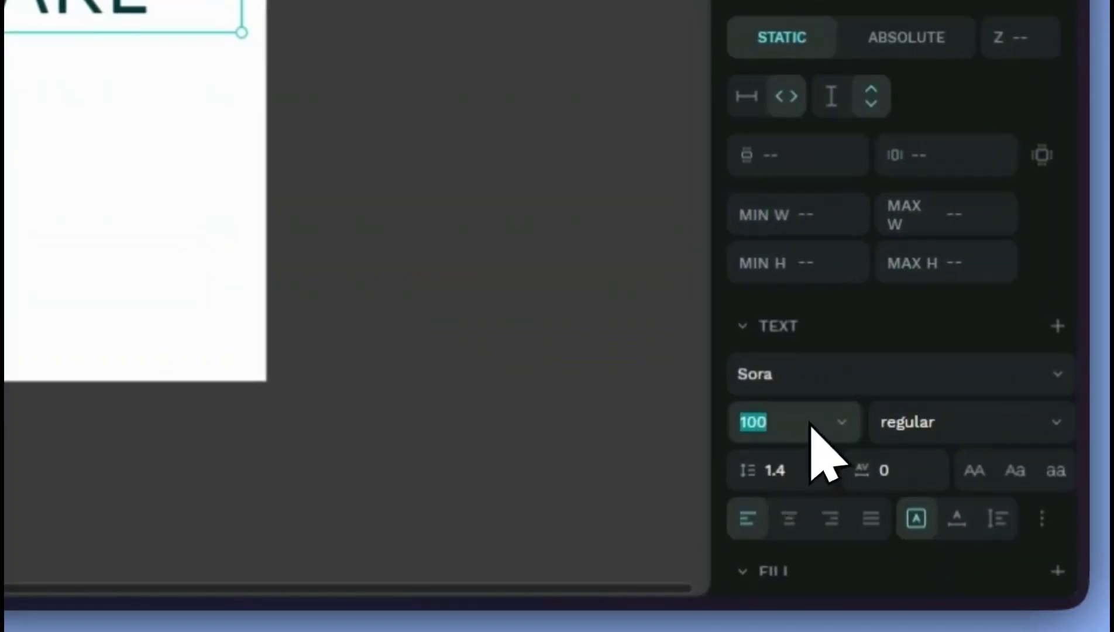
key("Tab")
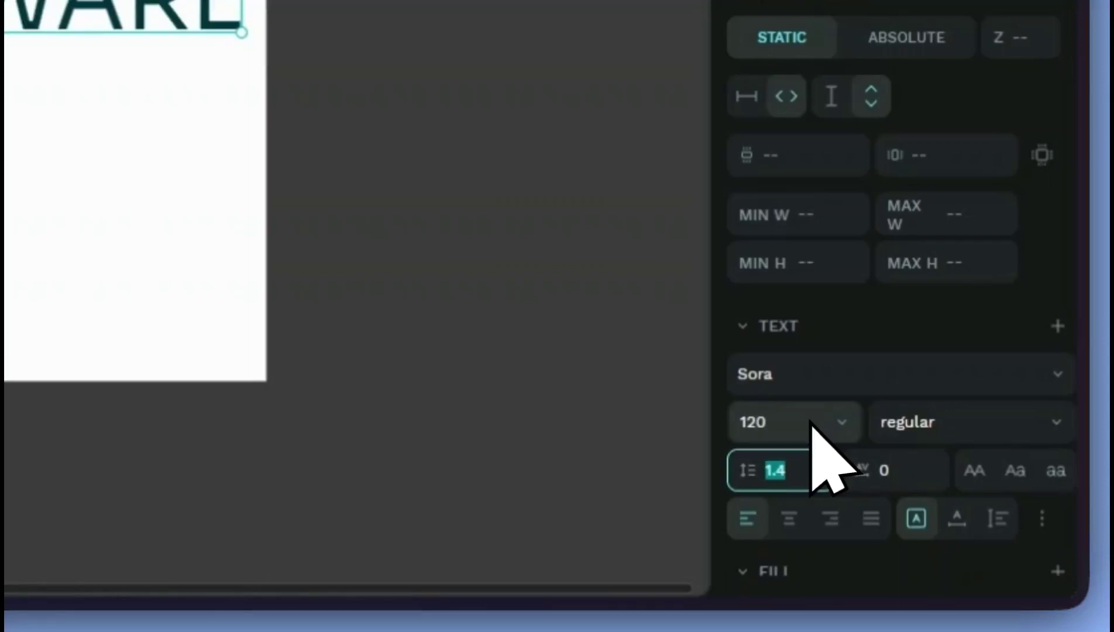
left_click(966, 422)
left_click(945, 328)
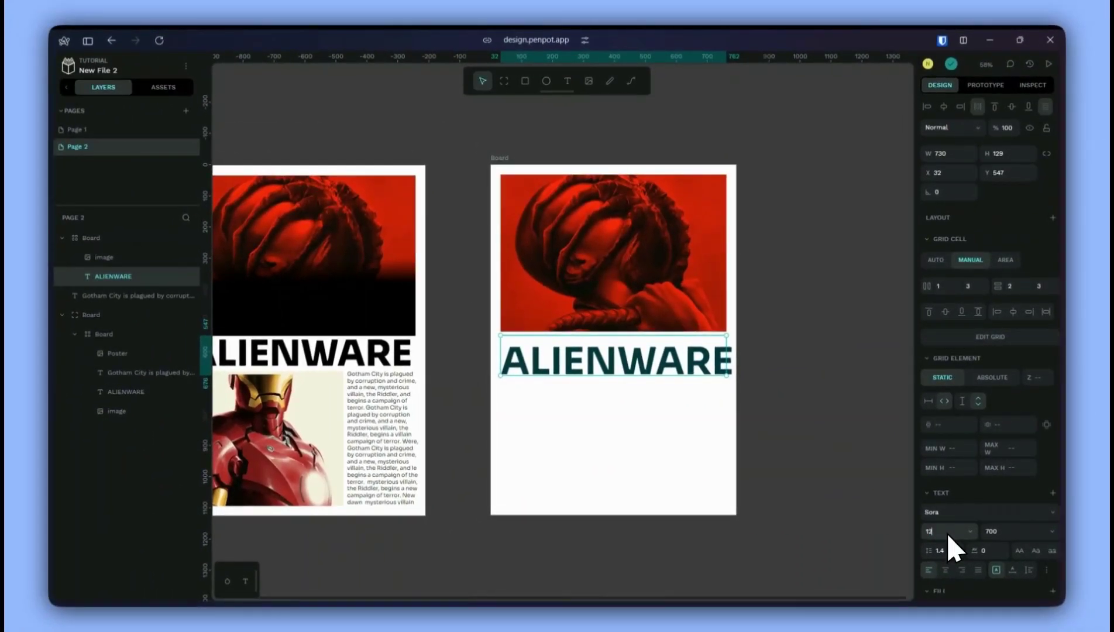
key("Tab")
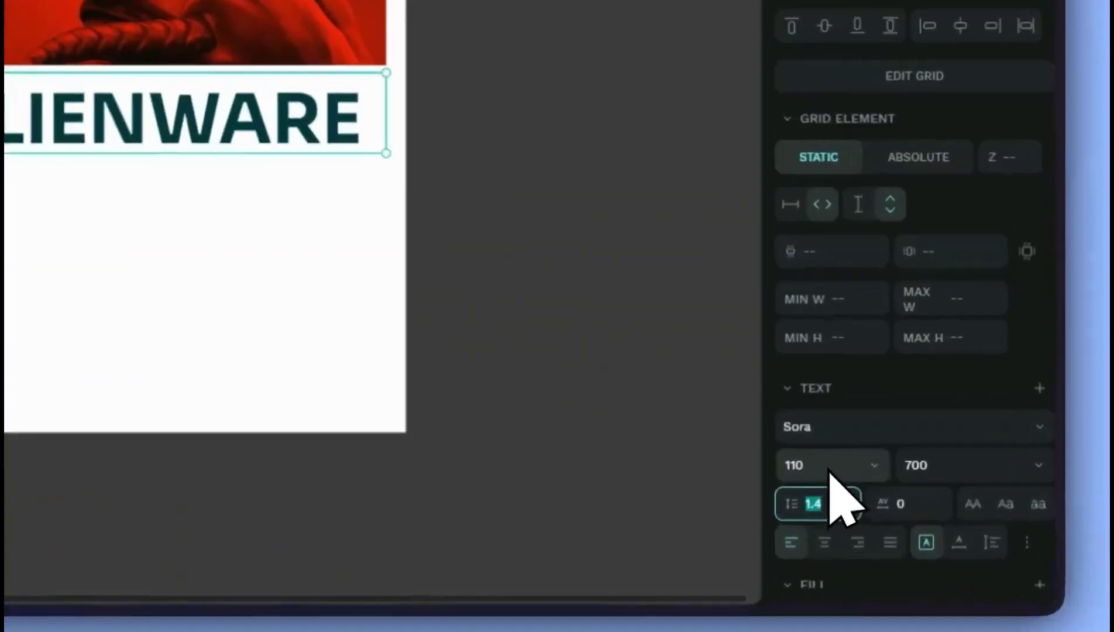
left_click(947, 533)
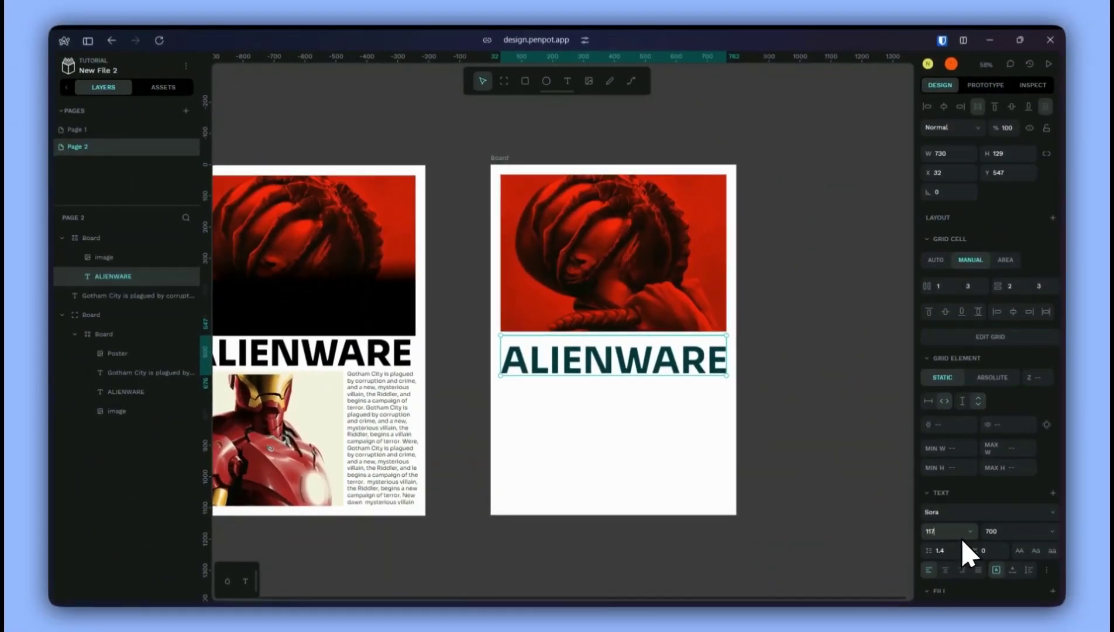
scroll(989, 542, "down", 3)
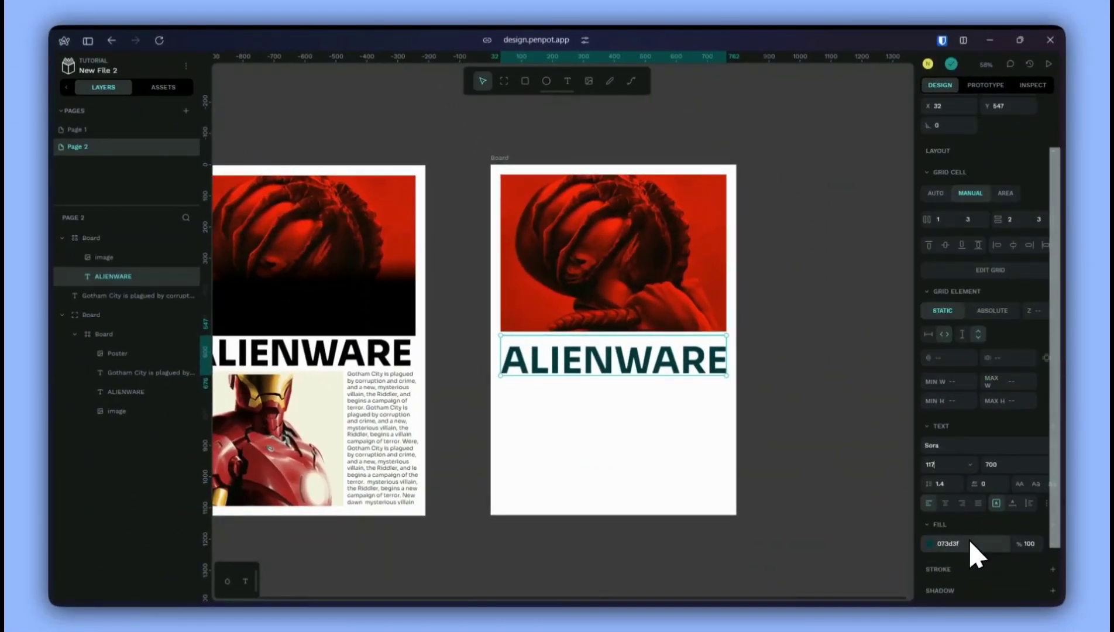
- Change the ALIENWARE title's fill colour to black and align its text vertically to the middle
left_click(927, 543)
left_click_drag(448, 248, 94, 406)
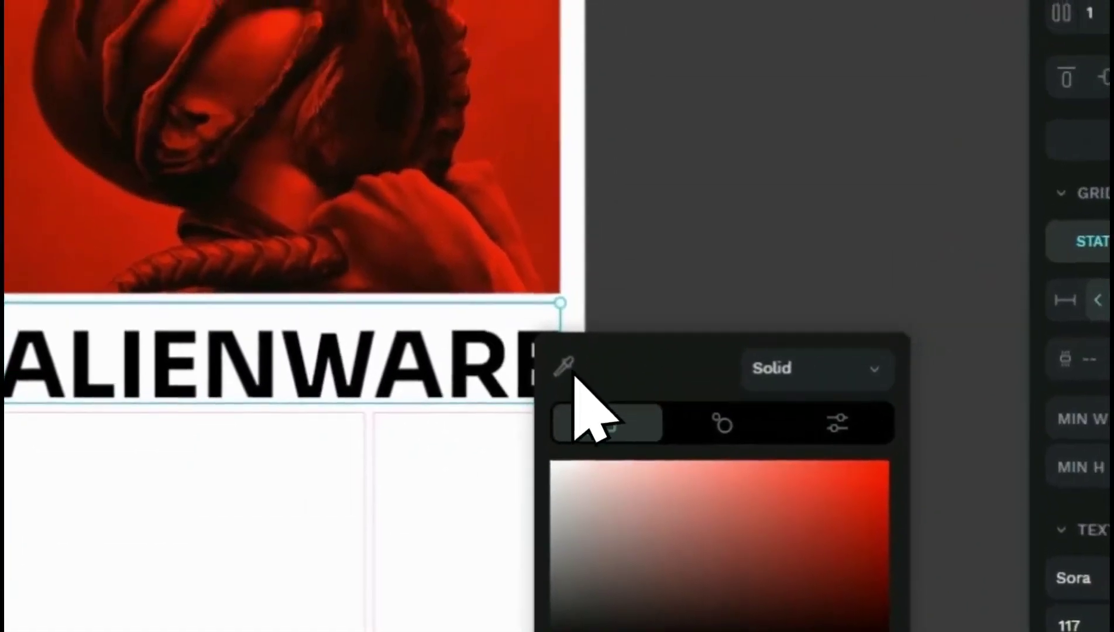
left_click(214, 97)
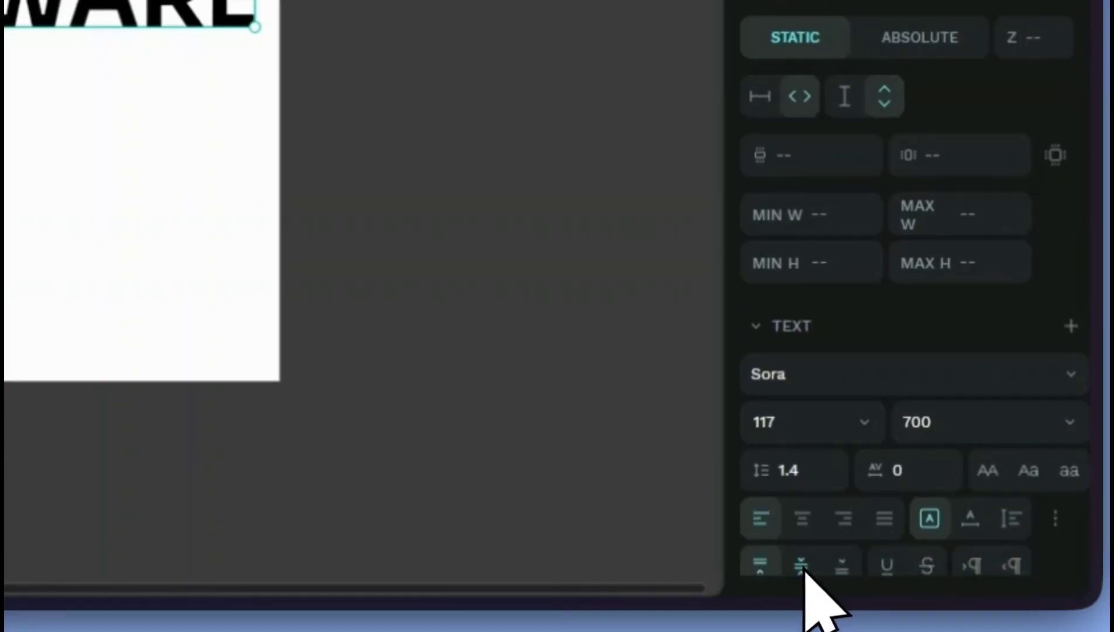
left_click(802, 565)
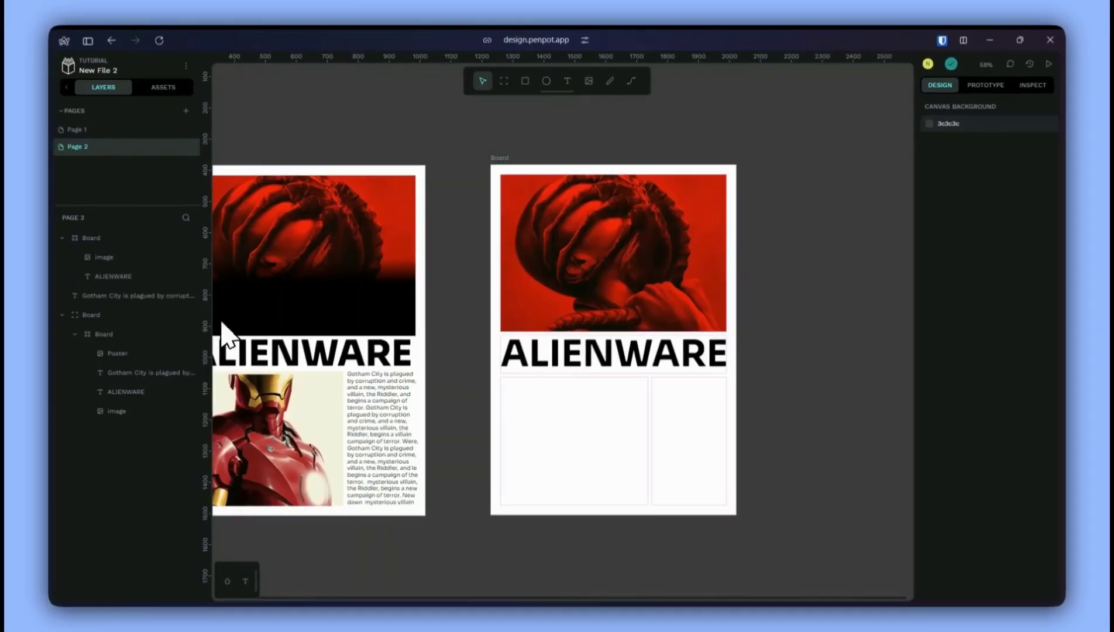
- Switch to the movie poster site, search for IRON MAN, and copy the first Iron Man poster image
left_click(126, 256)
triple_click(304, 115)
type("IRON MA")
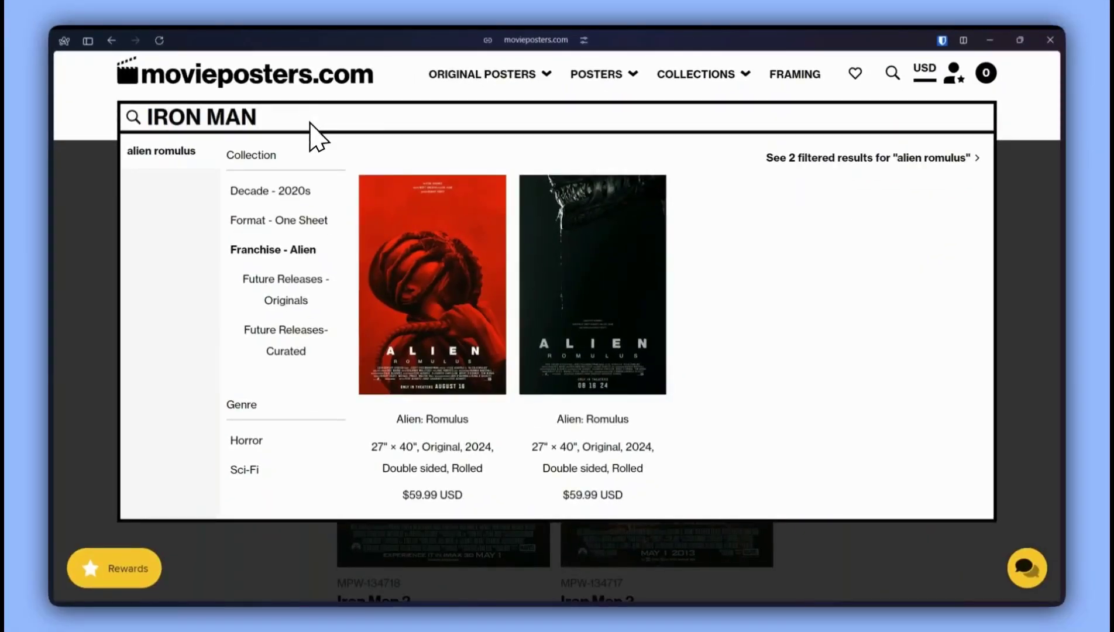
type("N")
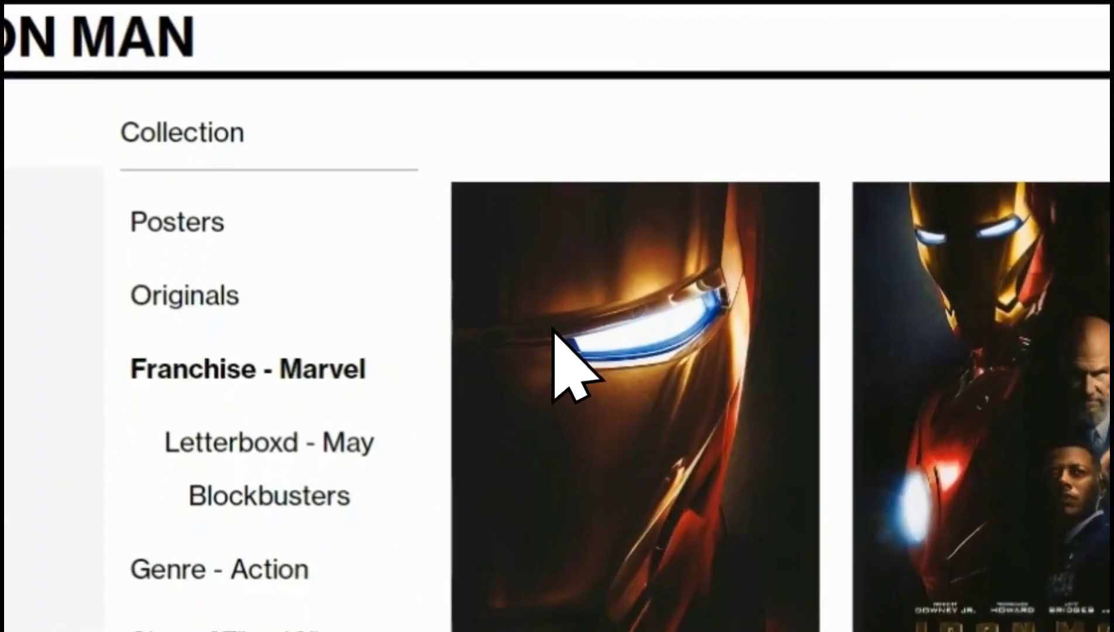
right_click(398, 236)
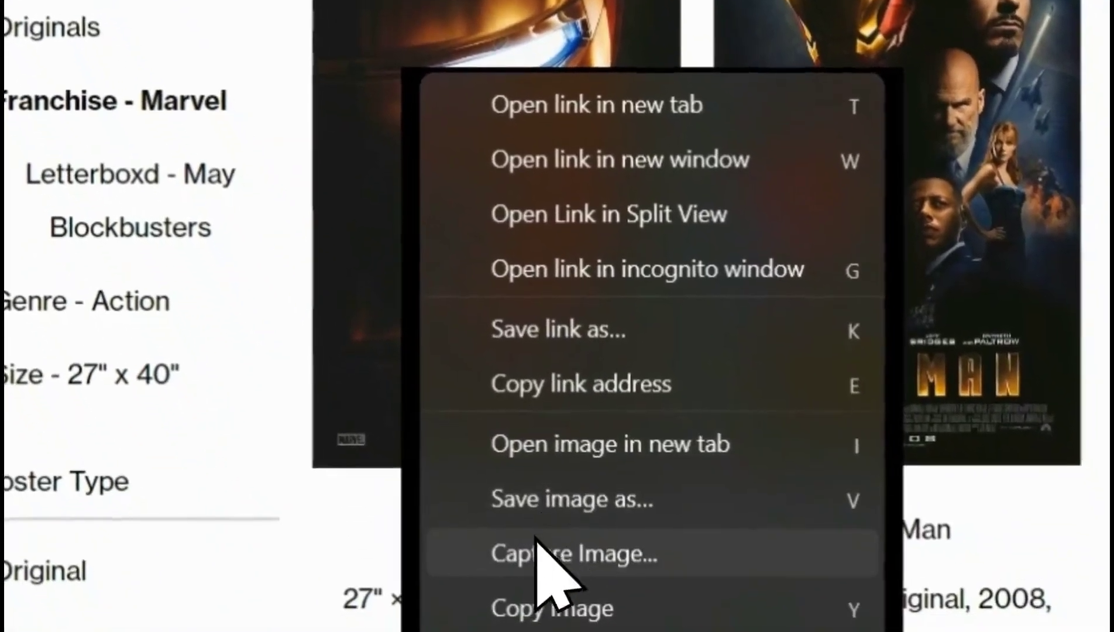
left_click(552, 606)
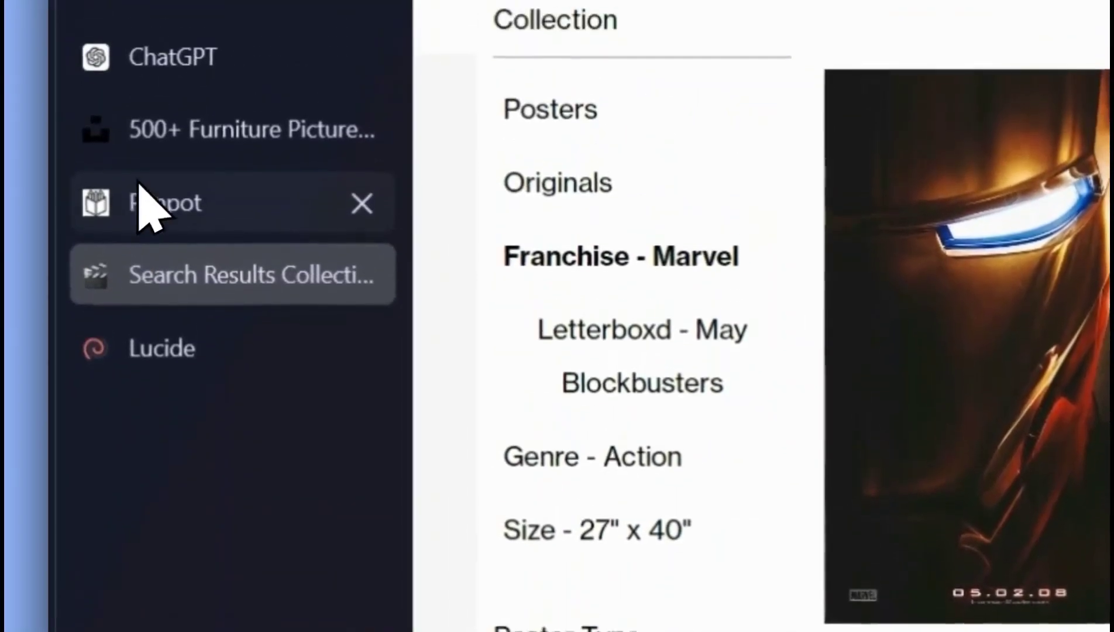
- Switch back to Penpot, paste the Iron Man poster into the wide third-row cell, and make it fill the cell's width and height
left_click(149, 35)
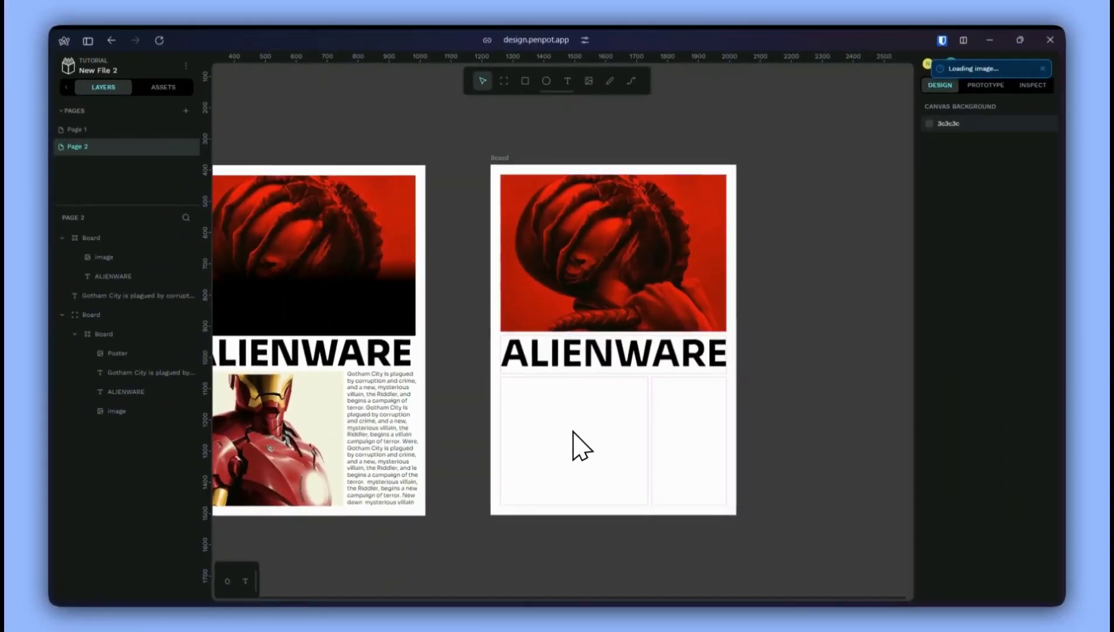
key("ctrl+v")
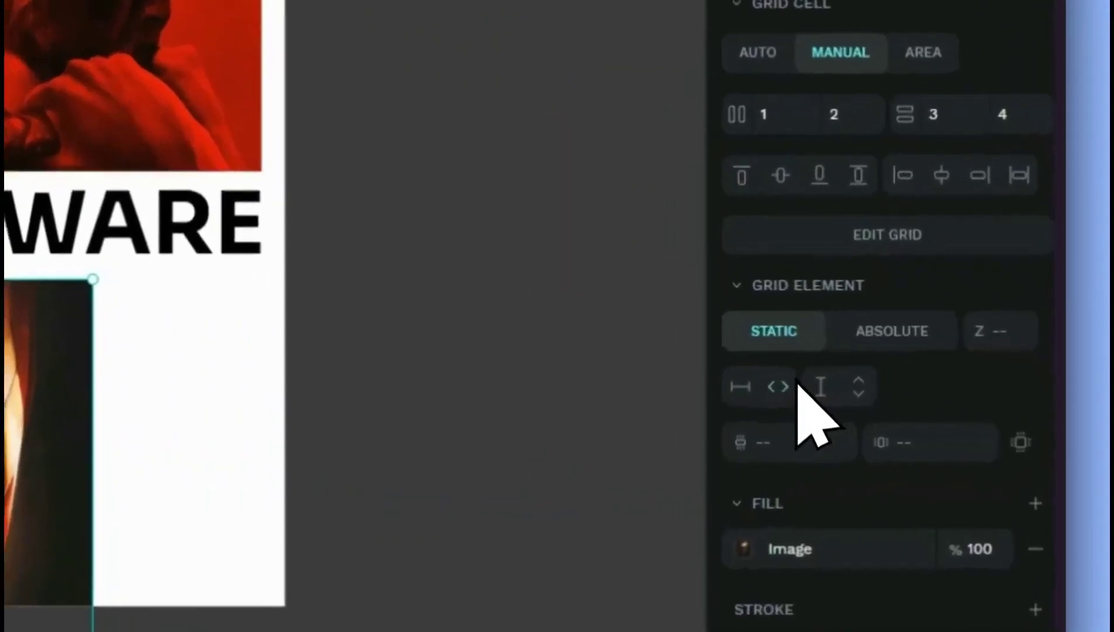
left_click(945, 422)
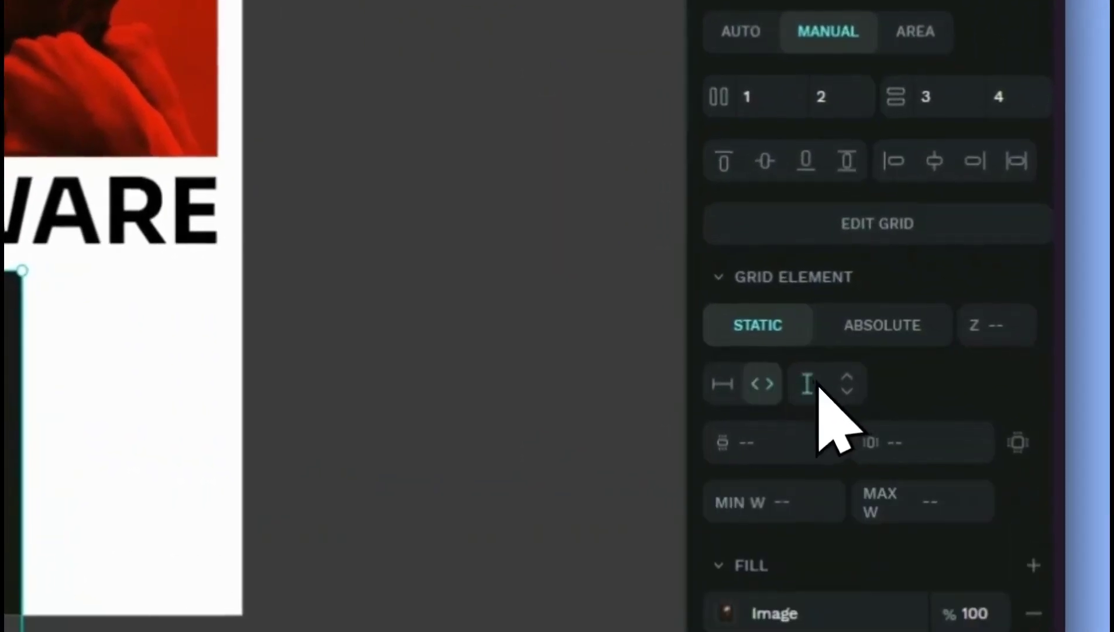
left_click(848, 388)
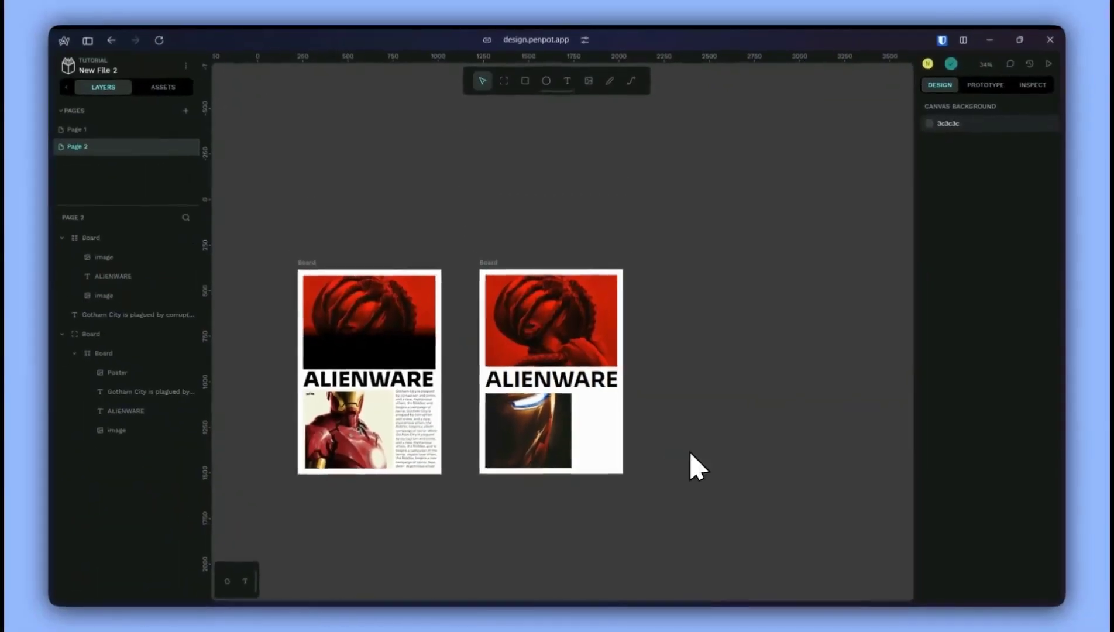
- Add the Andromeda Galaxy story text to the empty third-row cell at font size 18 and regular weight, filling the cell's width
scroll(607, 464, "up", 8)
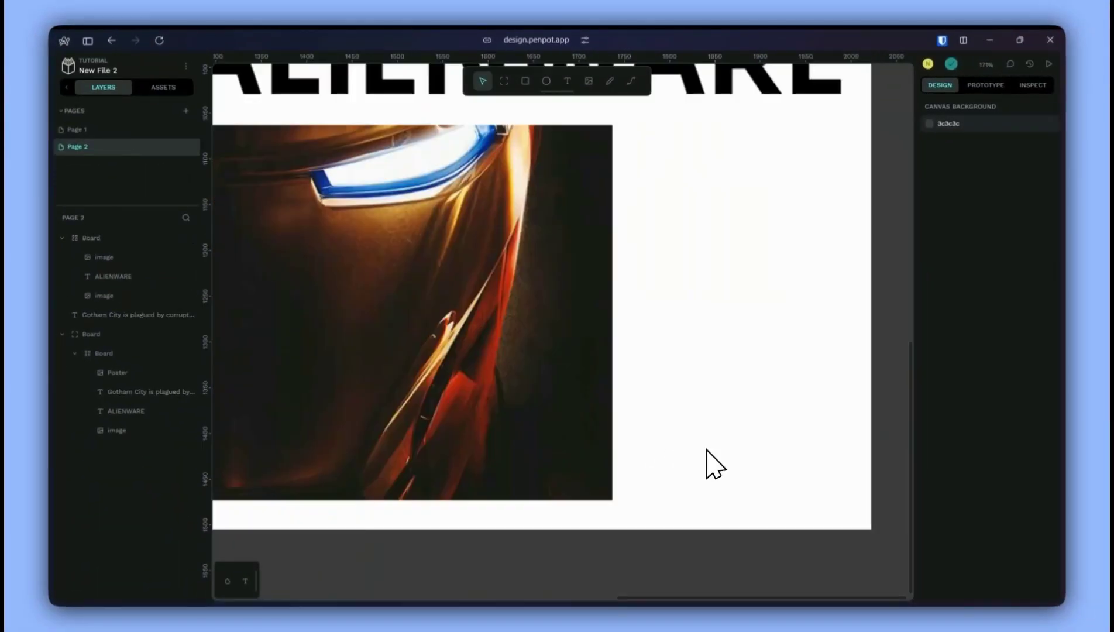
scroll(709, 465, "down", 5)
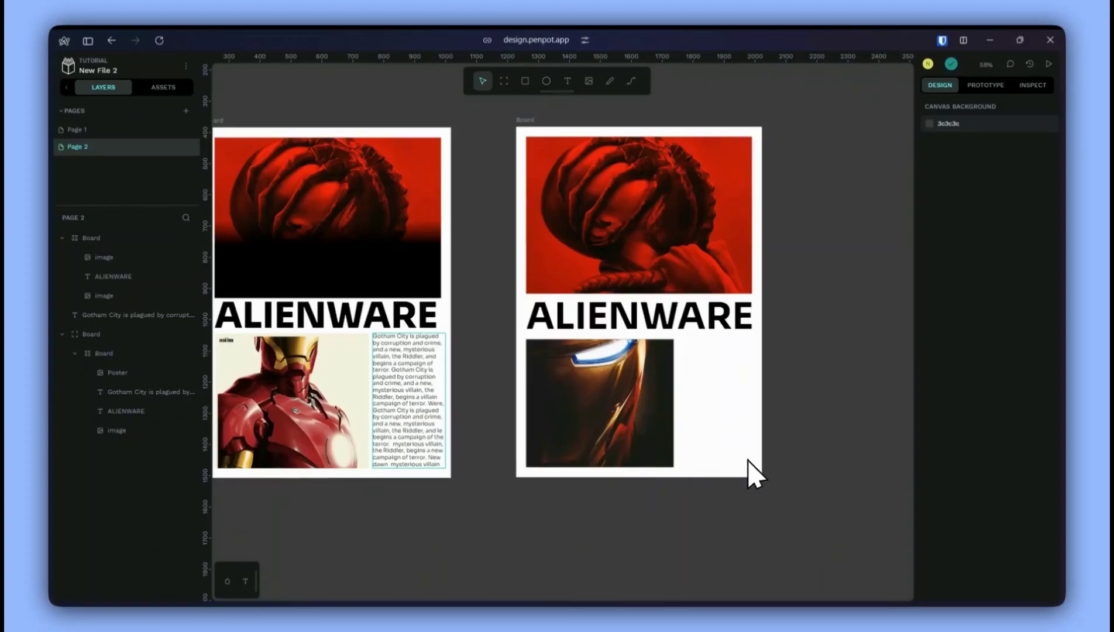
scroll(695, 419, "right", 1)
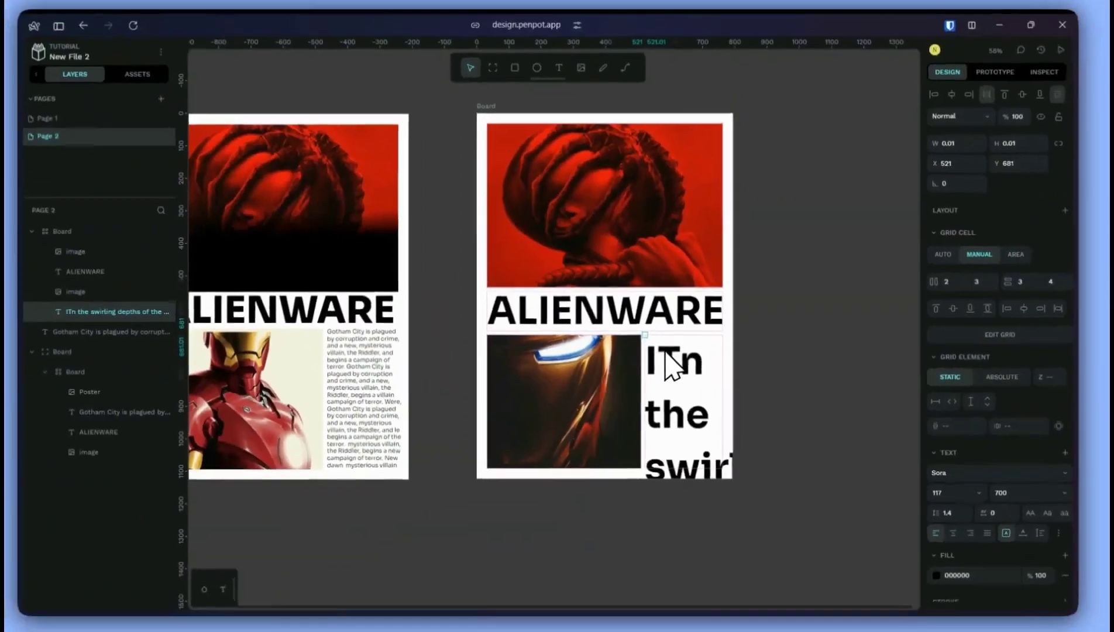
key("ctrl+a")
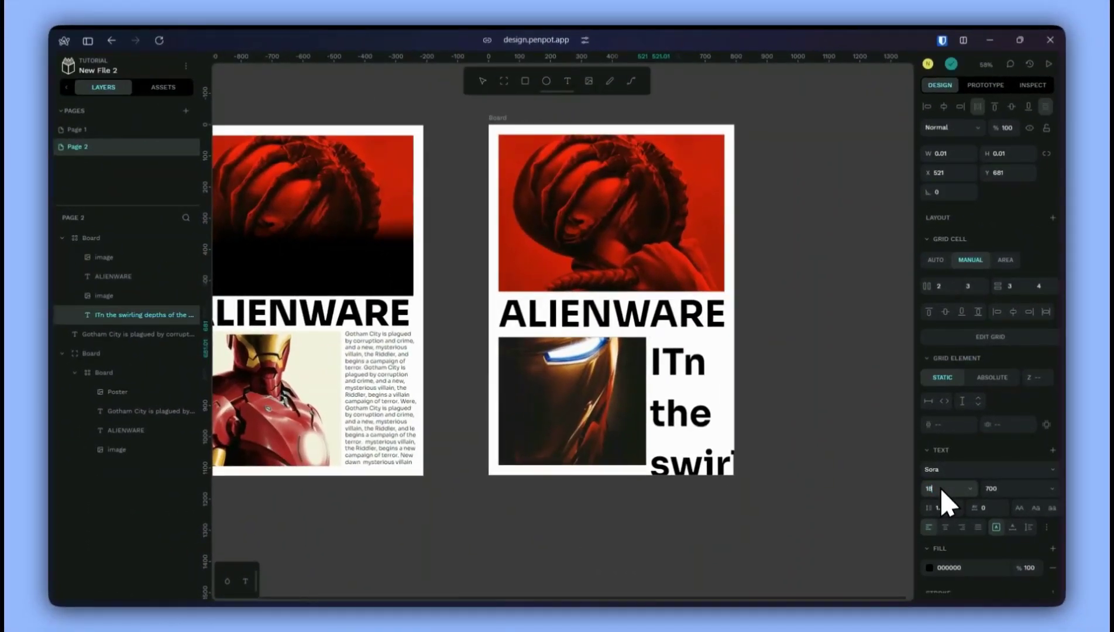
key("Tab")
left_click(1043, 489)
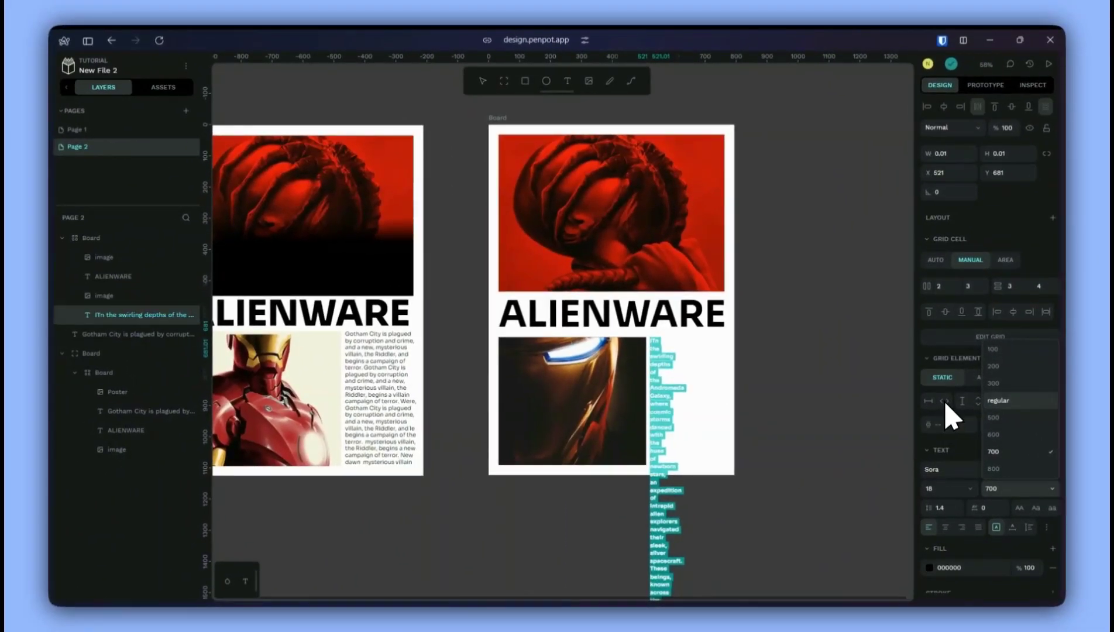
left_click(994, 400)
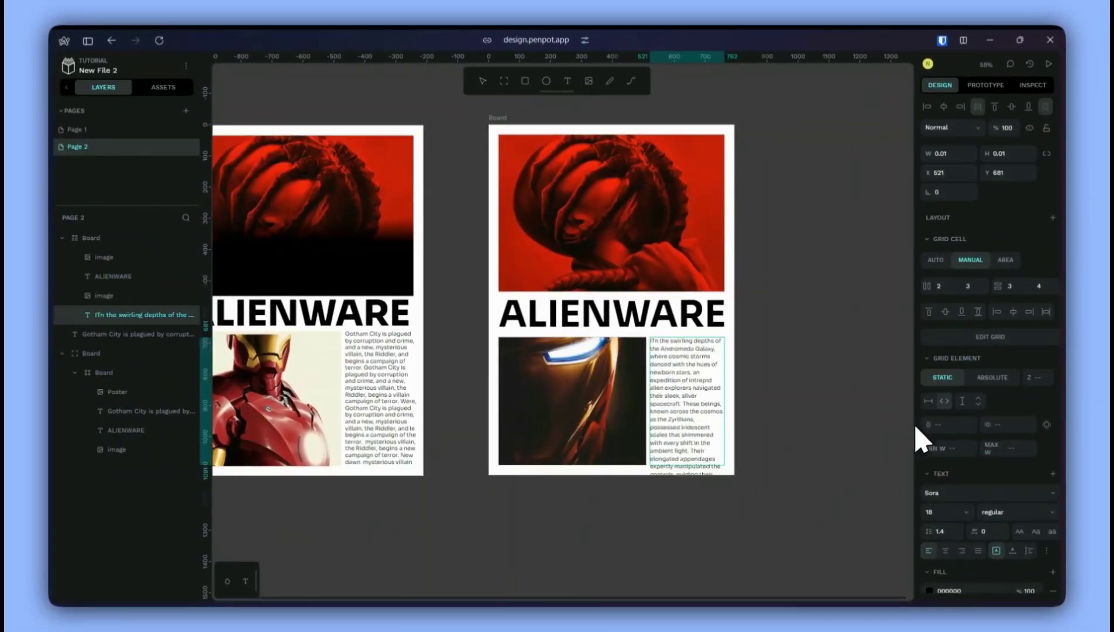
- Correct the body text's first word to "In" and delete the overflowing lines after "elongated appendages"
key("t")
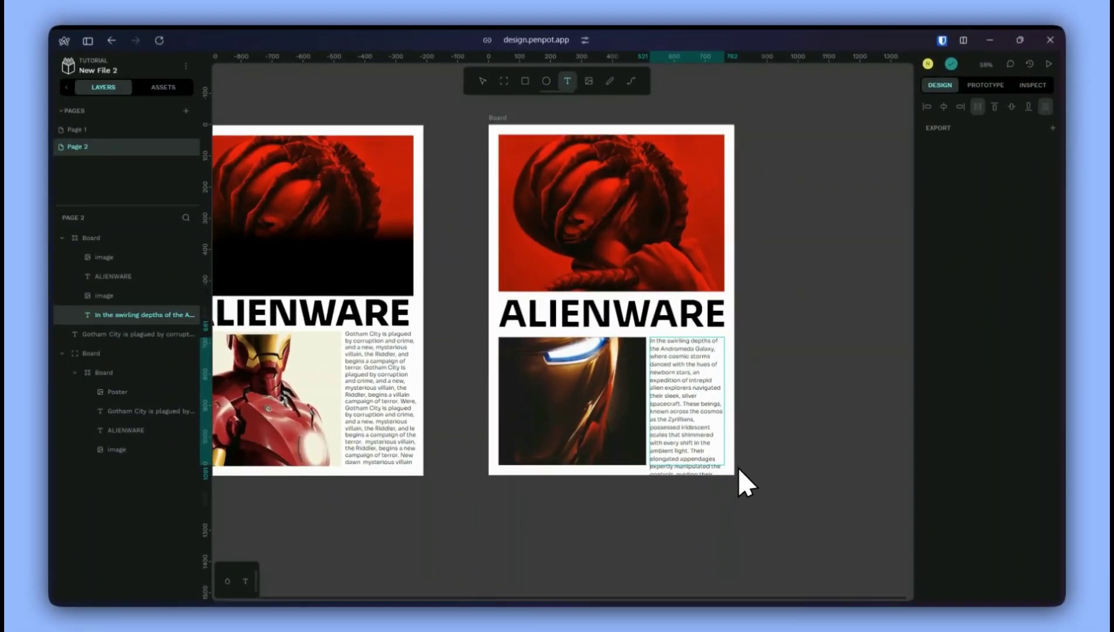
key("shift+Down")
key("shift+Down")
key("shift+Down")
key("shift+Down")
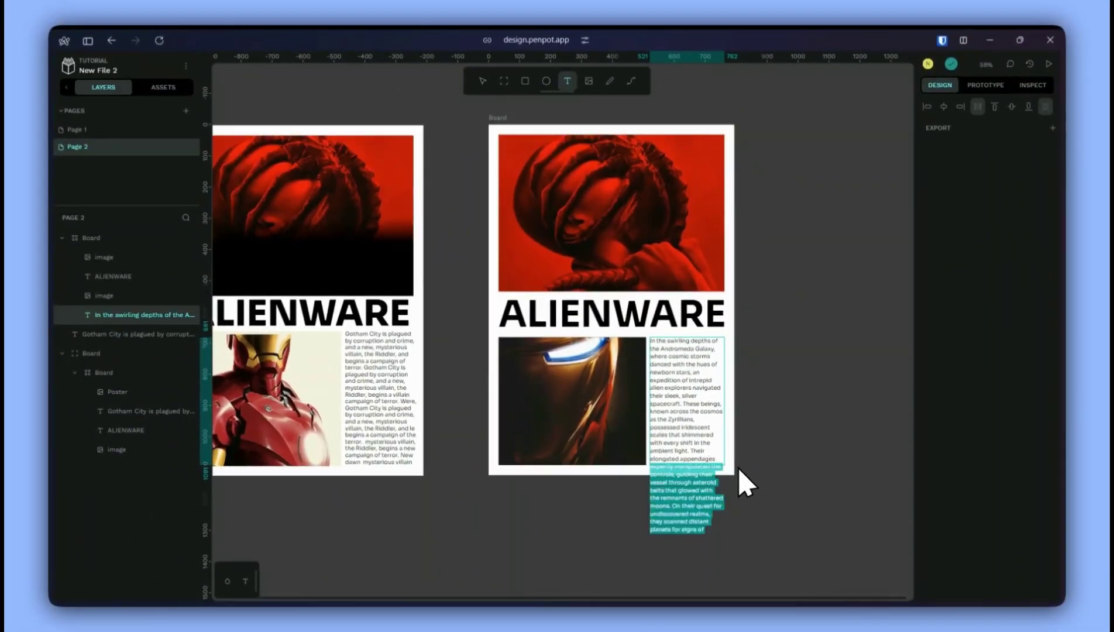
key("BackSpace")
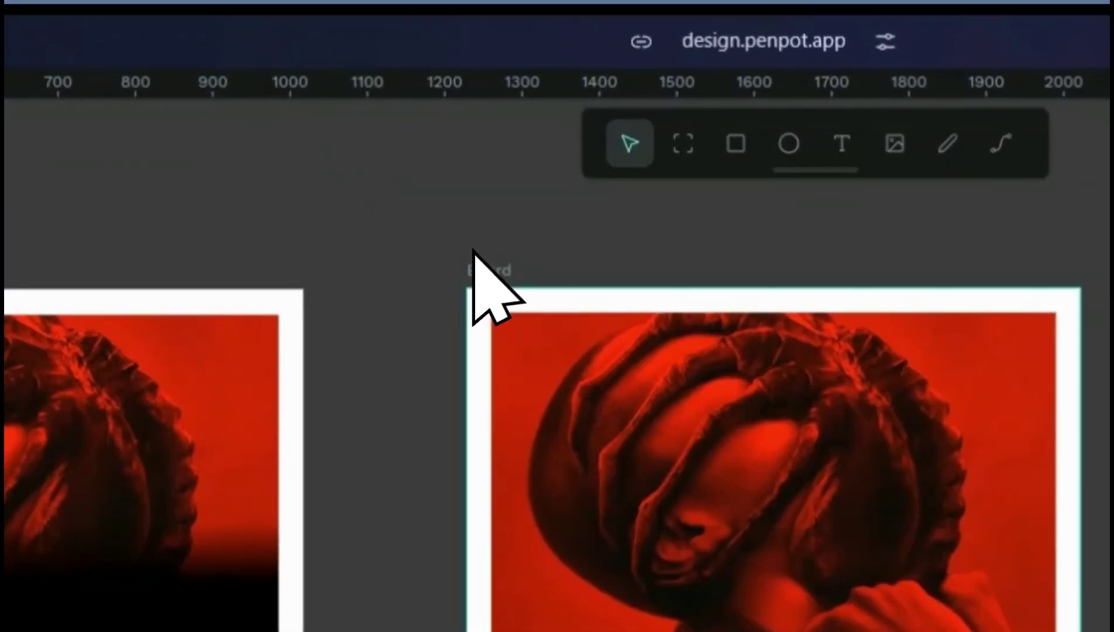
- Edit the new board's grid so the ALIENWARE title row is about 110 px tall, and finish grid editing
left_click(478, 268)
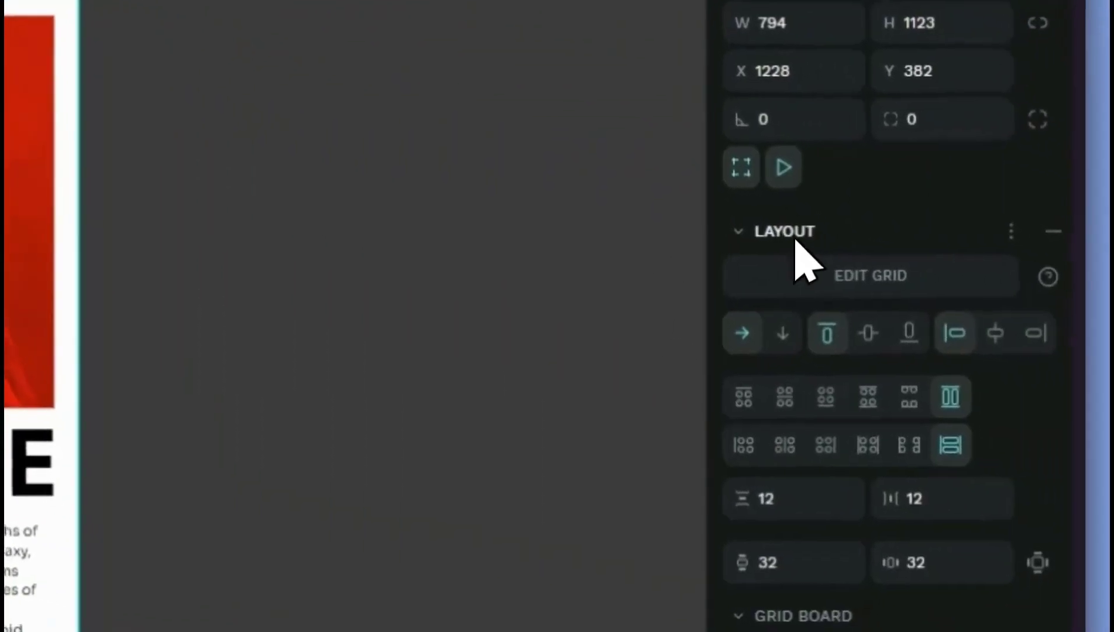
left_click(801, 262)
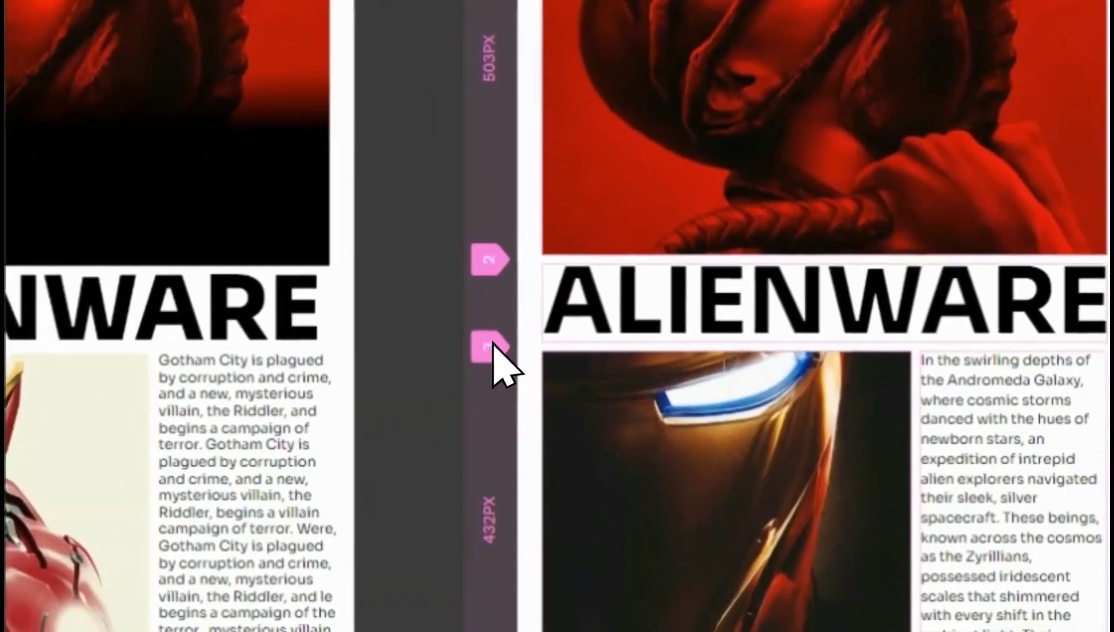
left_click_drag(493, 342, 501, 348)
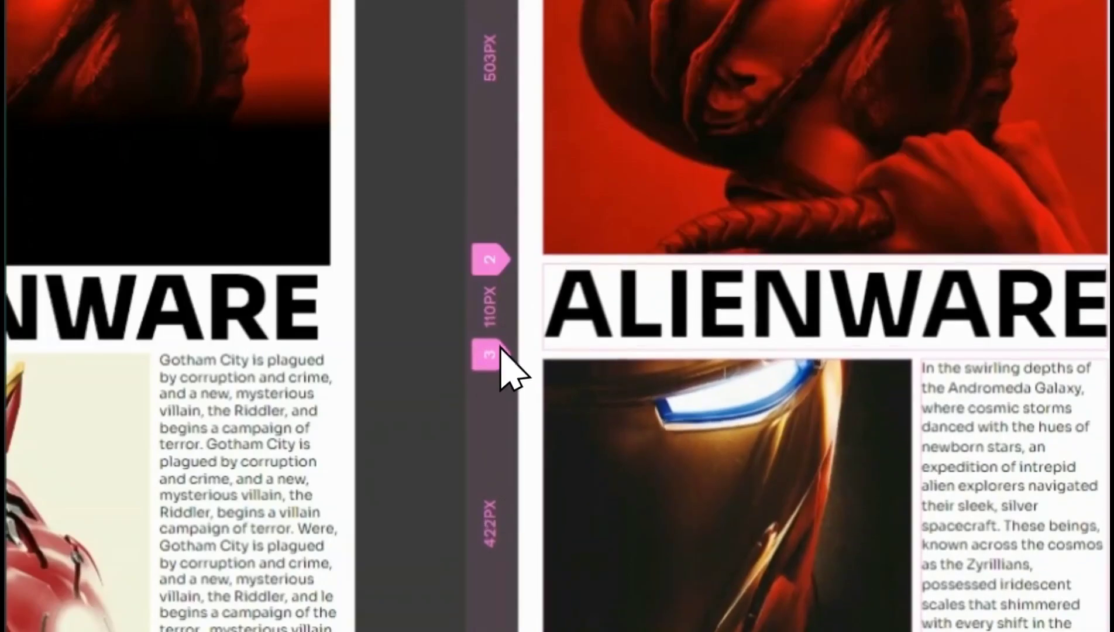
left_click(1100, 626)
left_click(918, 5)
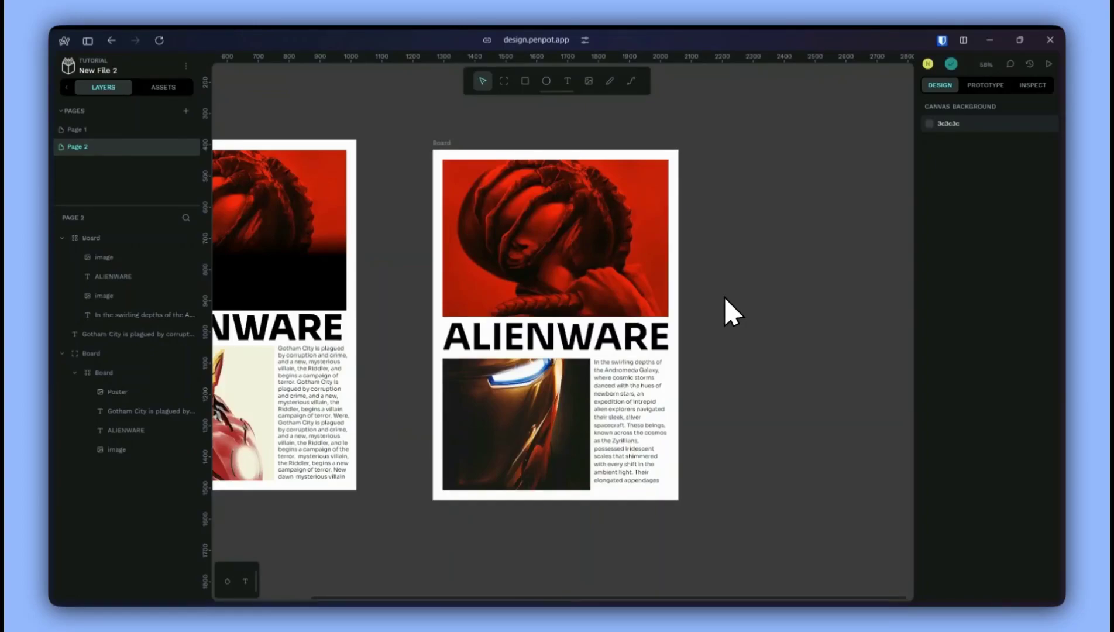
mouse_move(691, 320)
left_mouse_down()
mouse_move(791, 321)
mouse_move(685, 319)
left_mouse_up()
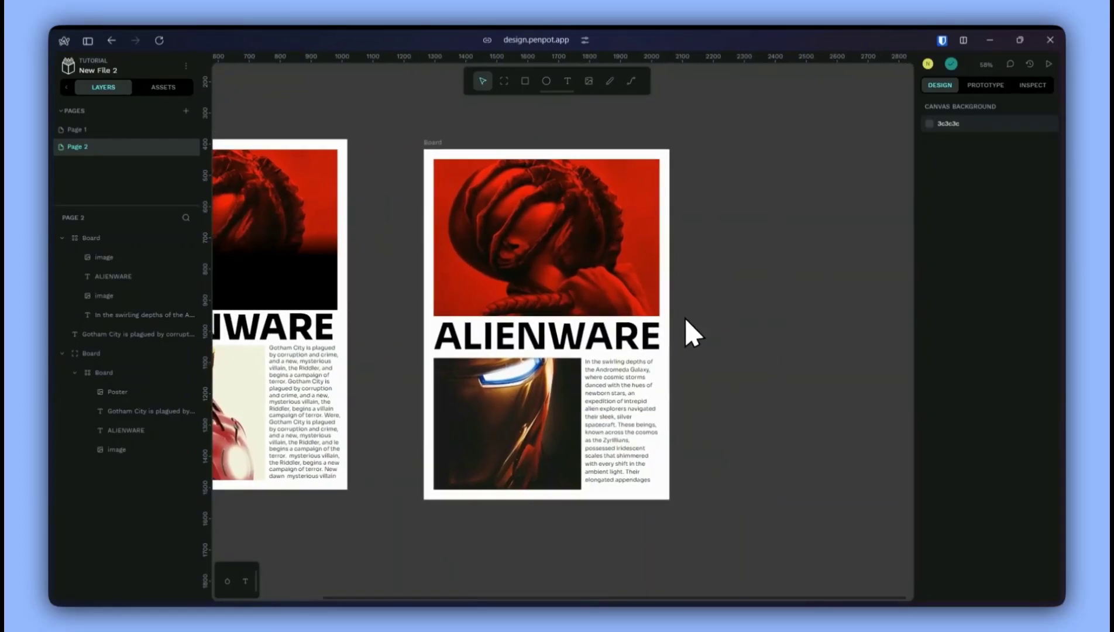